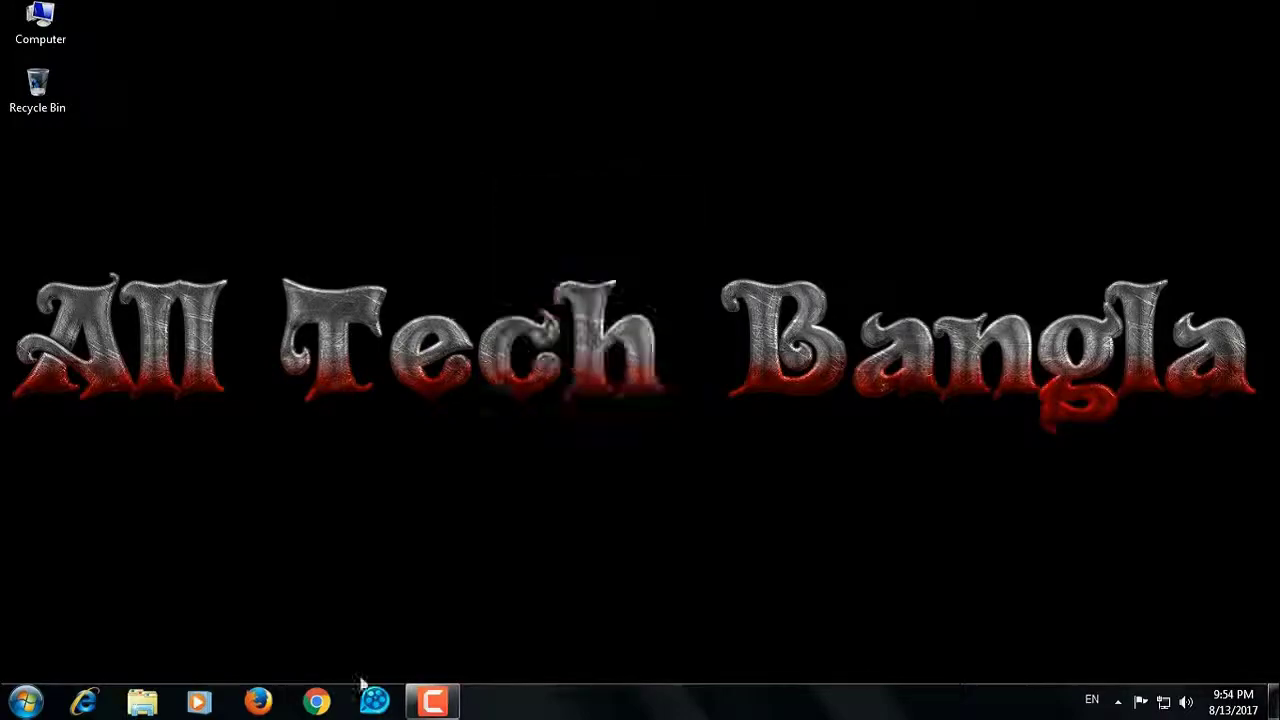
Step: Start Google Chrome from its Windows taskbar icon
{"action": "left_click", "coordinate": [316, 701]}
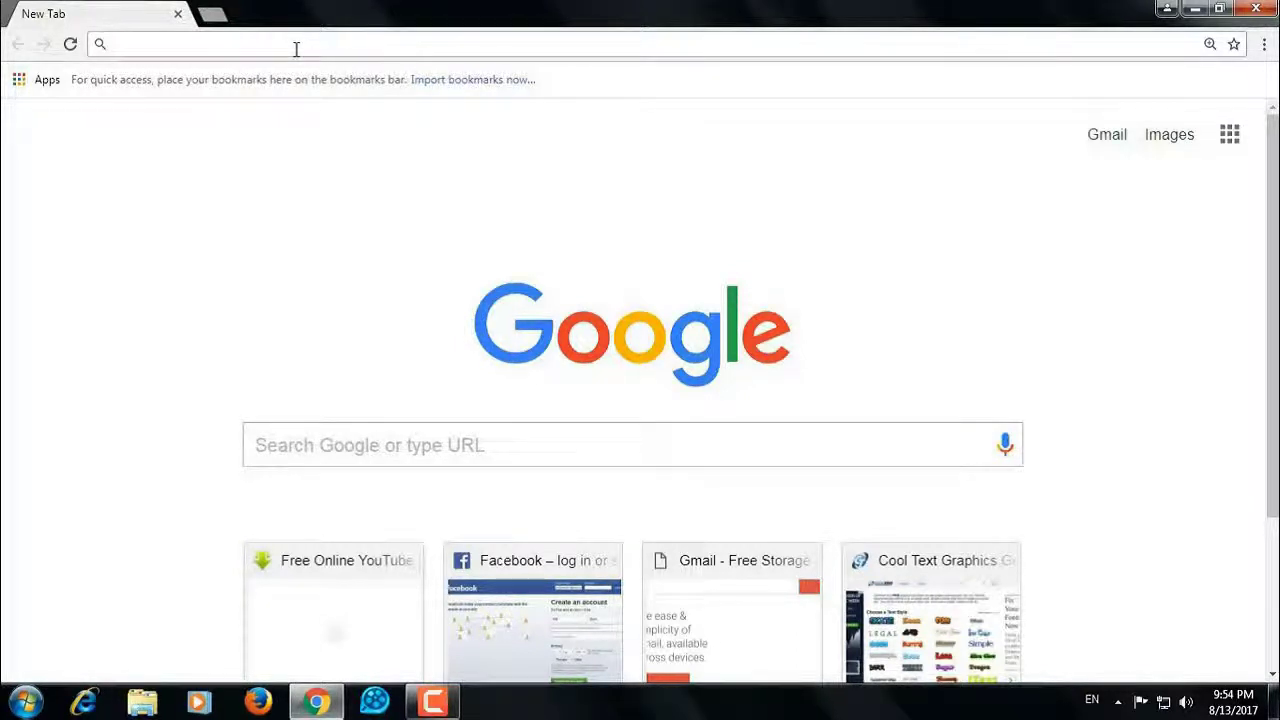
Step: Go to youtube.com by accepting the address bar's autocomplete suggestion
{"action": "type", "text": "y"}
{"action": "key", "text": "Return"}
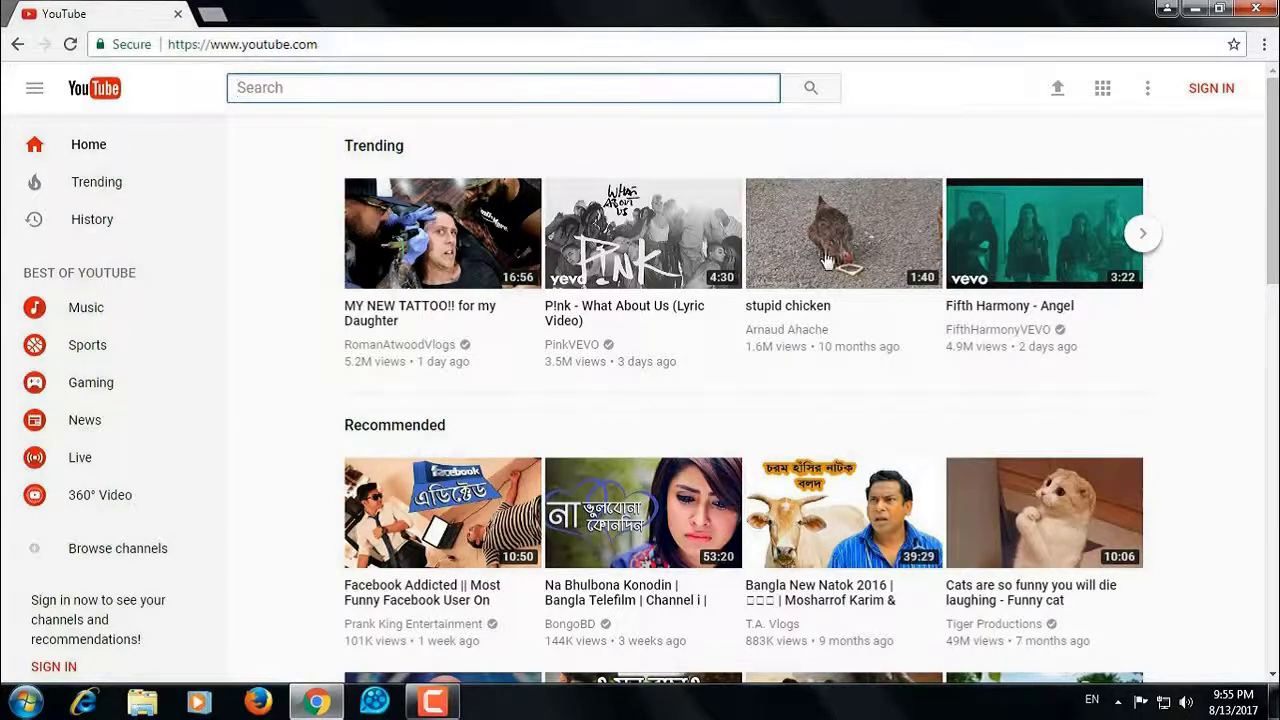
Step: Sign in to YouTube by entering the Google account password
{"action": "left_click", "coordinate": [1211, 90]}
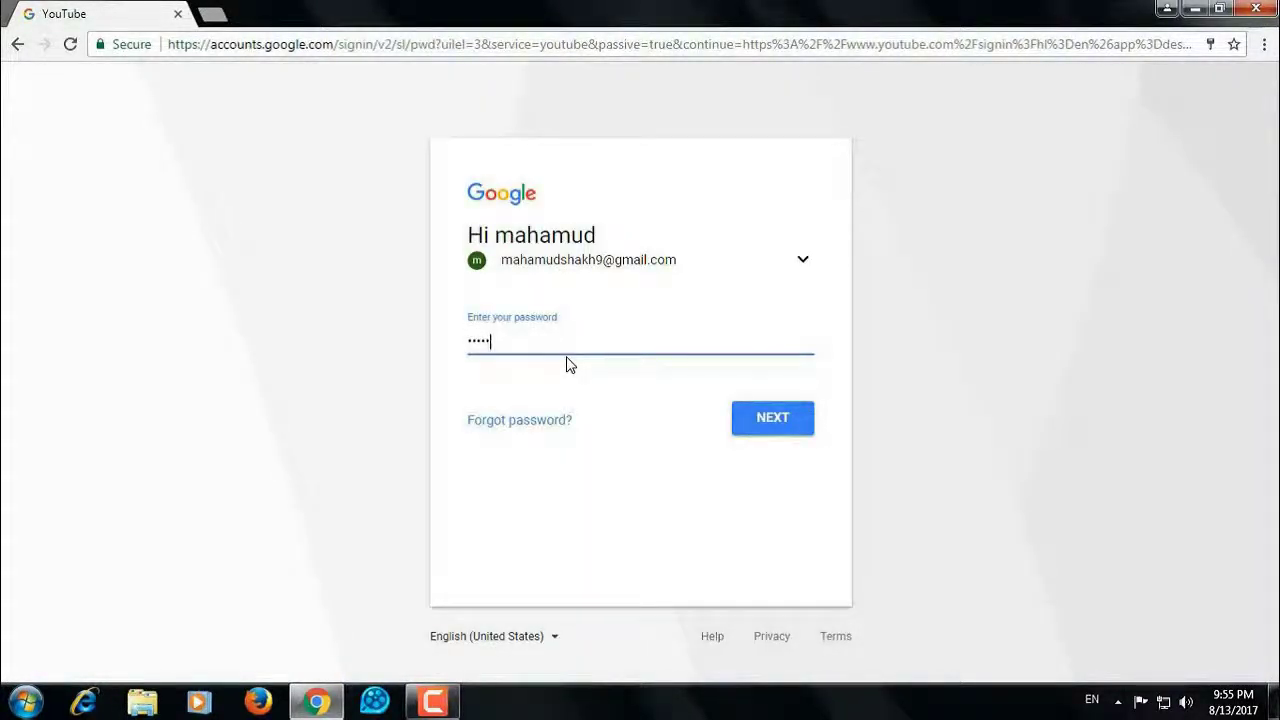
{"action": "type", "text": "*"}
{"action": "key", "text": "Return"}
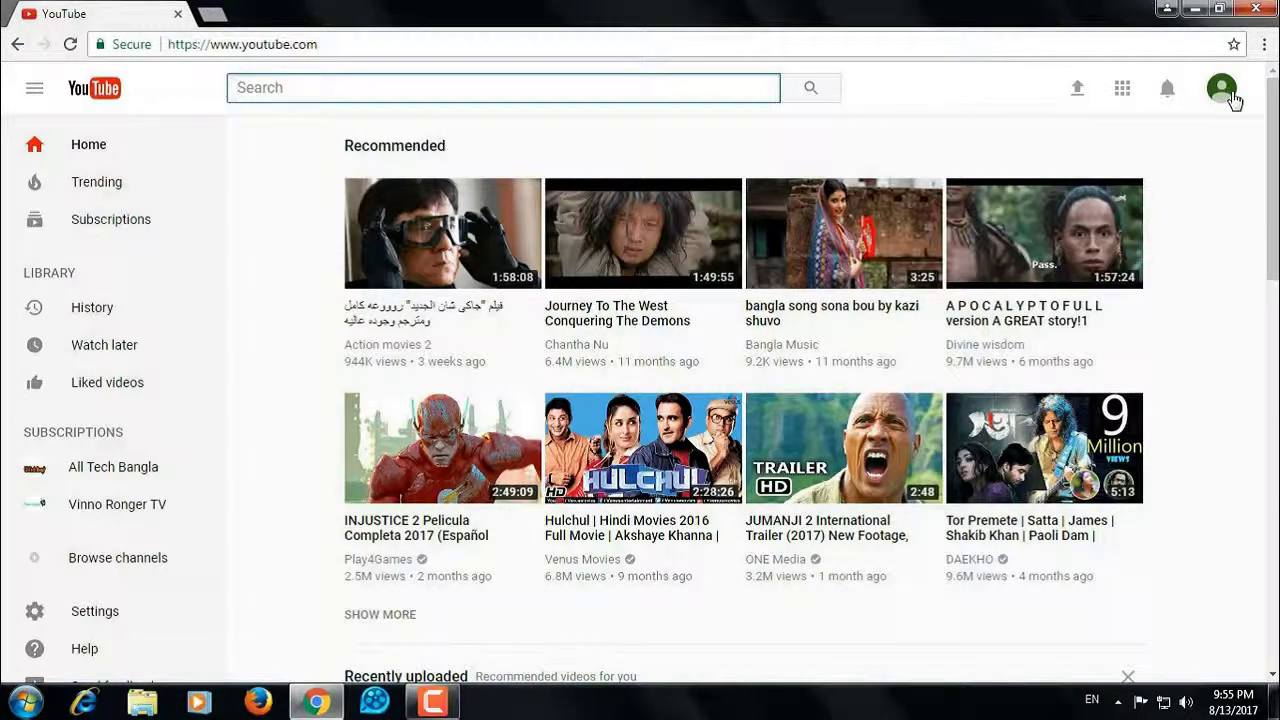
Step: From My channel, edit the first and last name fields and create the channel
{"action": "left_click", "coordinate": [1224, 94]}
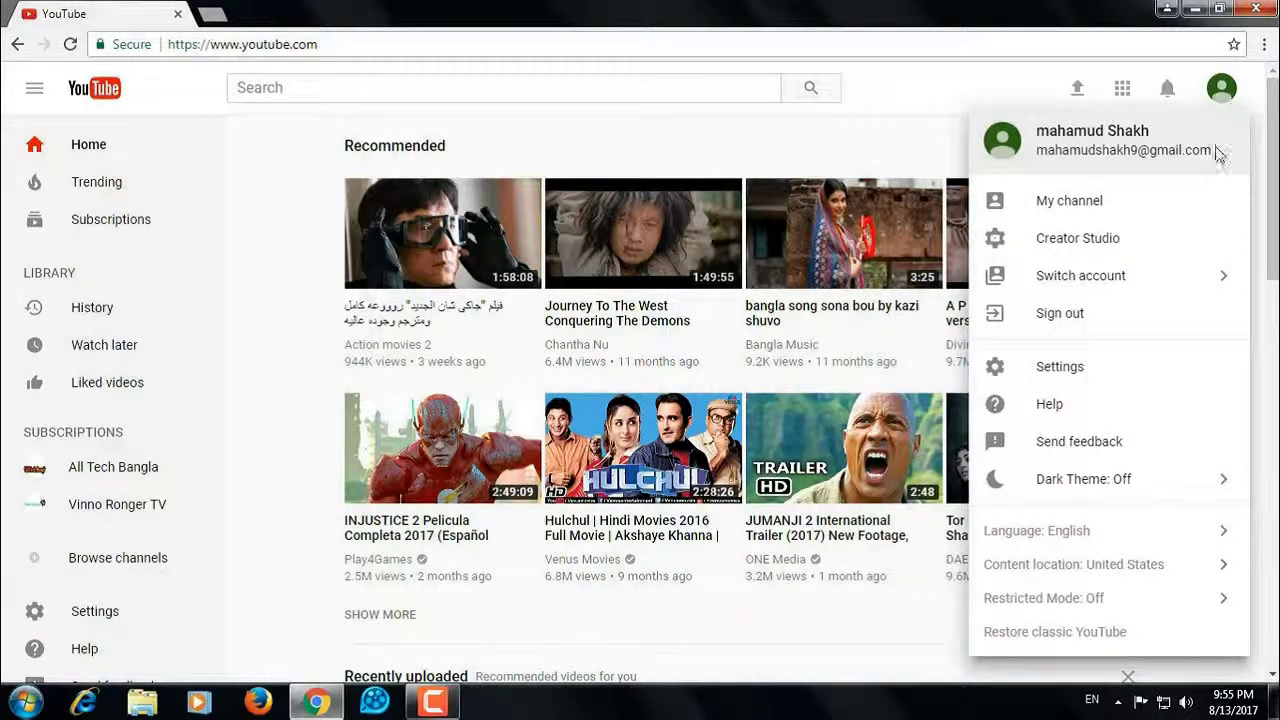
{"action": "left_click", "coordinate": [1104, 208]}
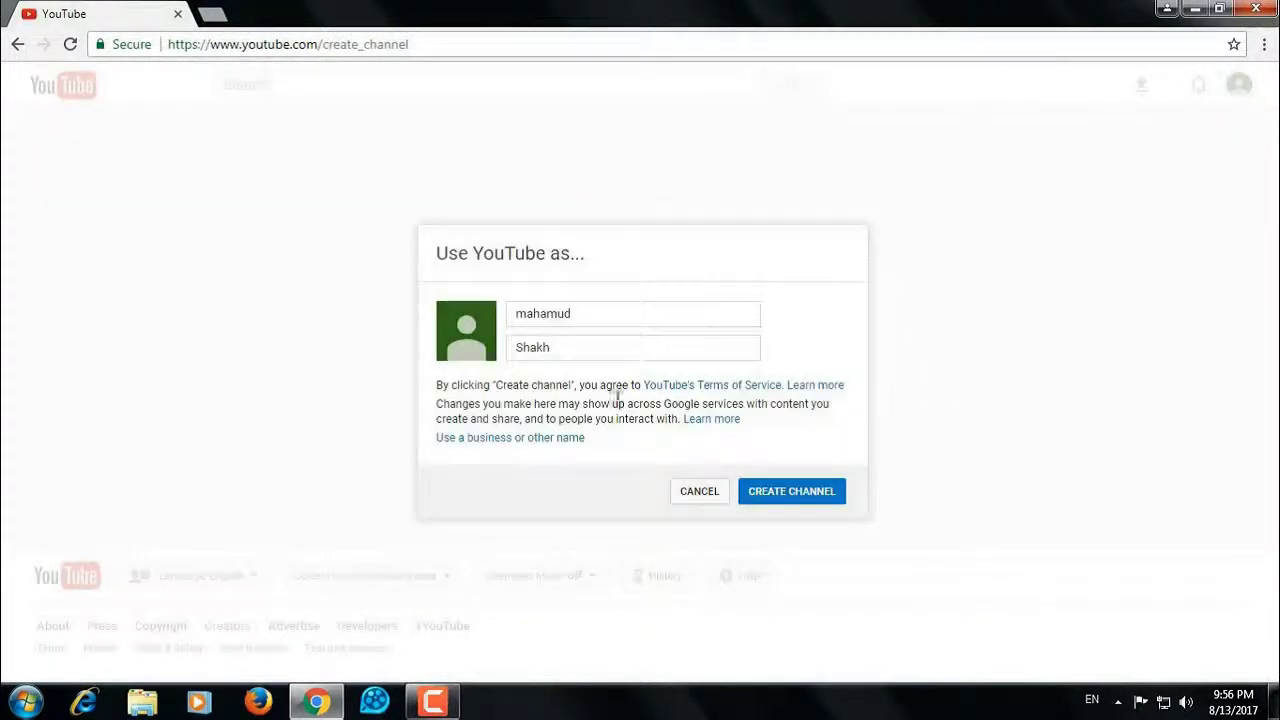
{"action": "left_click_drag", "start_coordinate": [597, 316], "coordinate": [496, 316]}
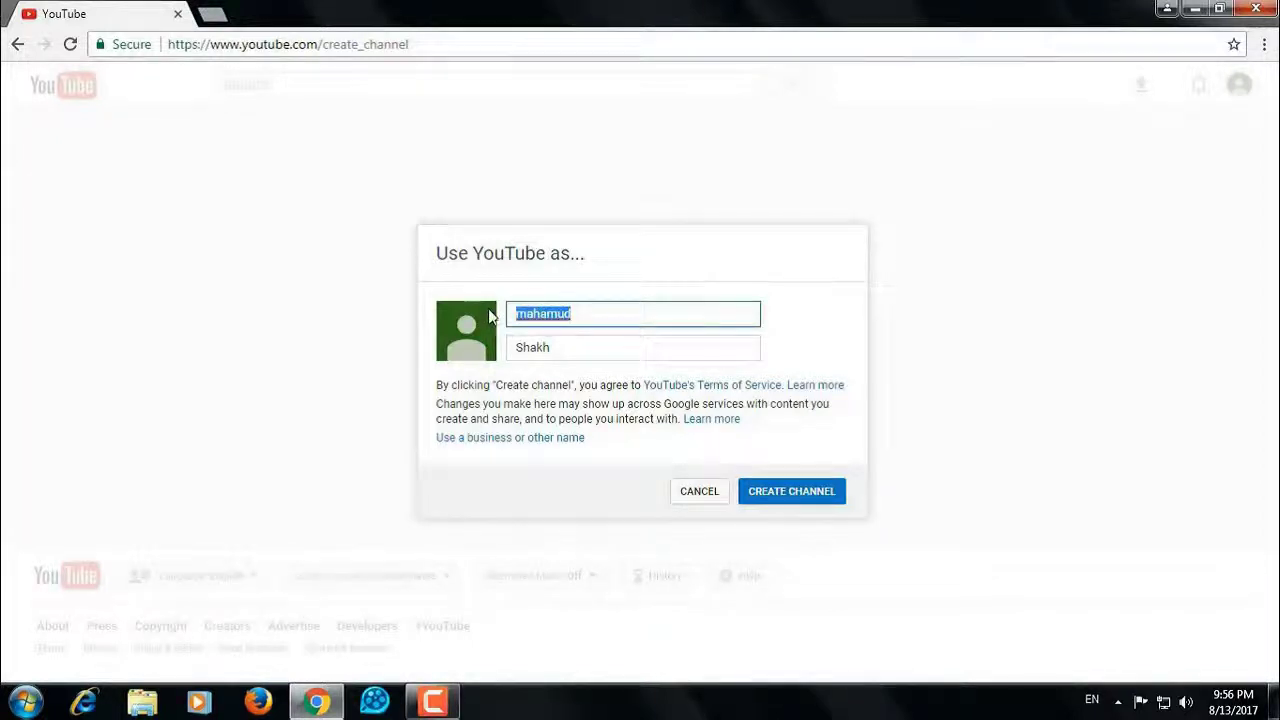
{"action": "left_click_drag", "start_coordinate": [577, 349], "coordinate": [491, 354]}
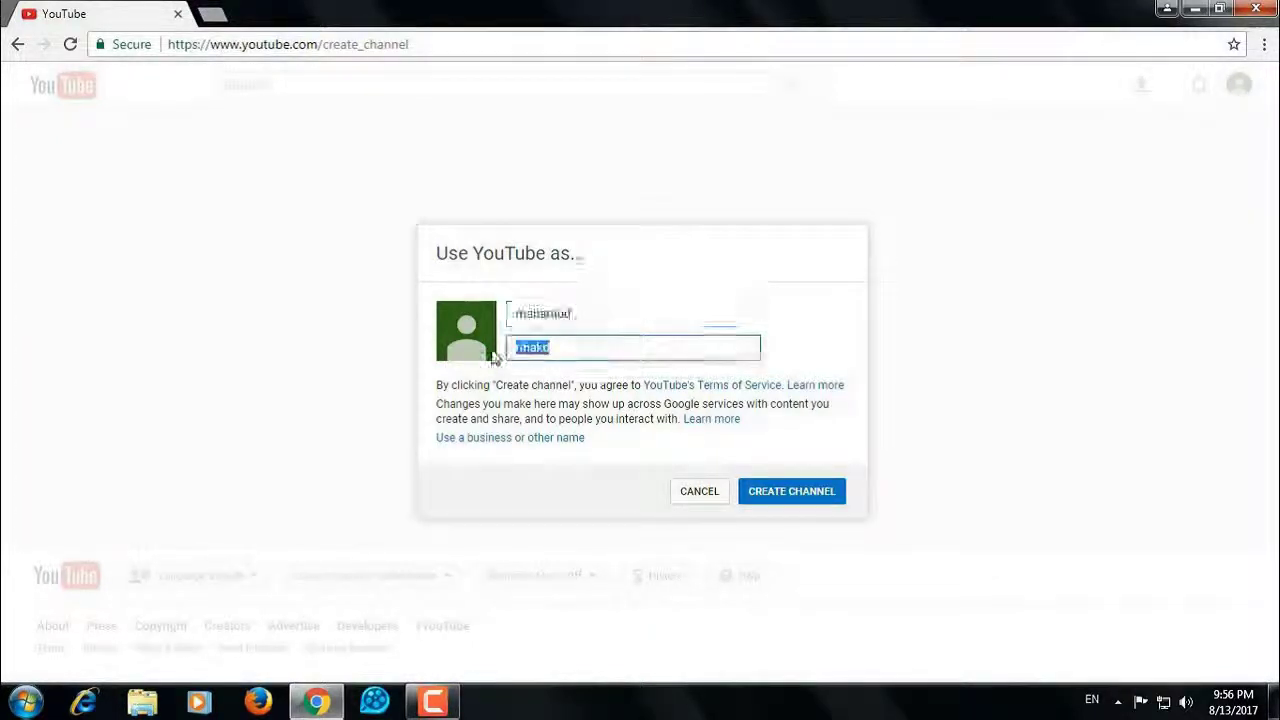
{"action": "left_click", "coordinate": [588, 320]}
{"action": "left_click_drag", "start_coordinate": [588, 320], "coordinate": [403, 294]}
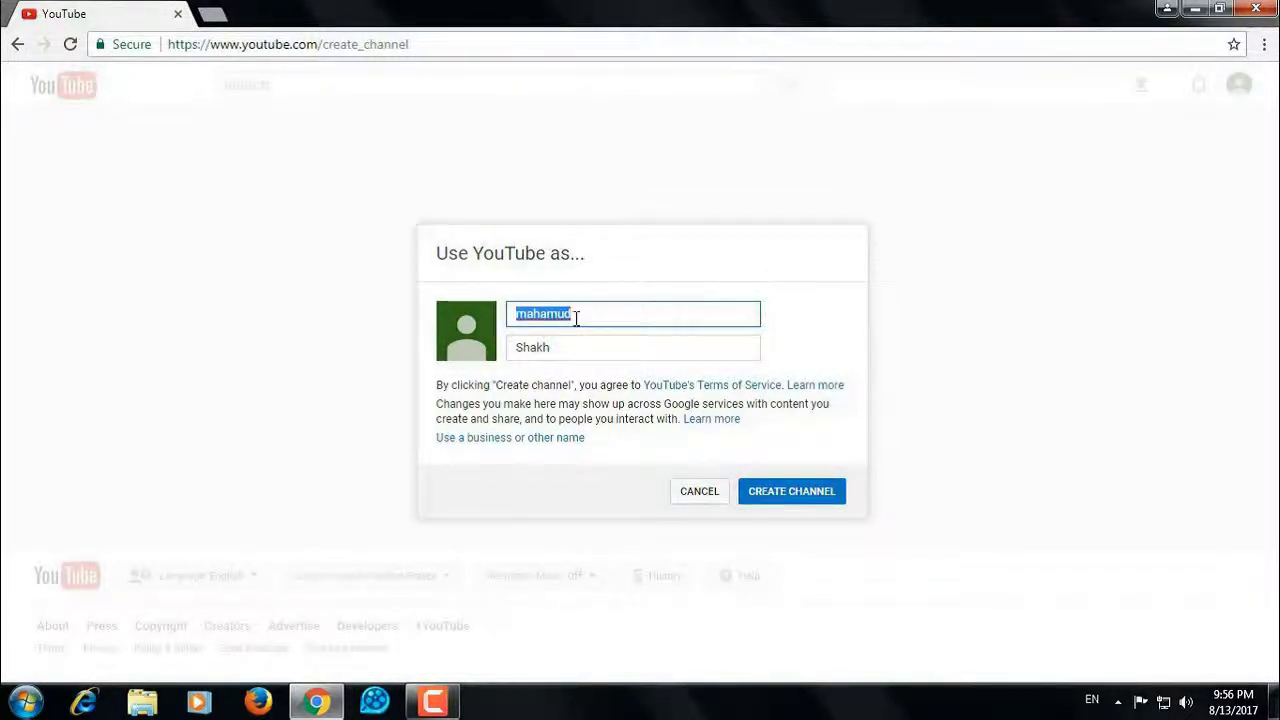
{"action": "type", "text": "af"}
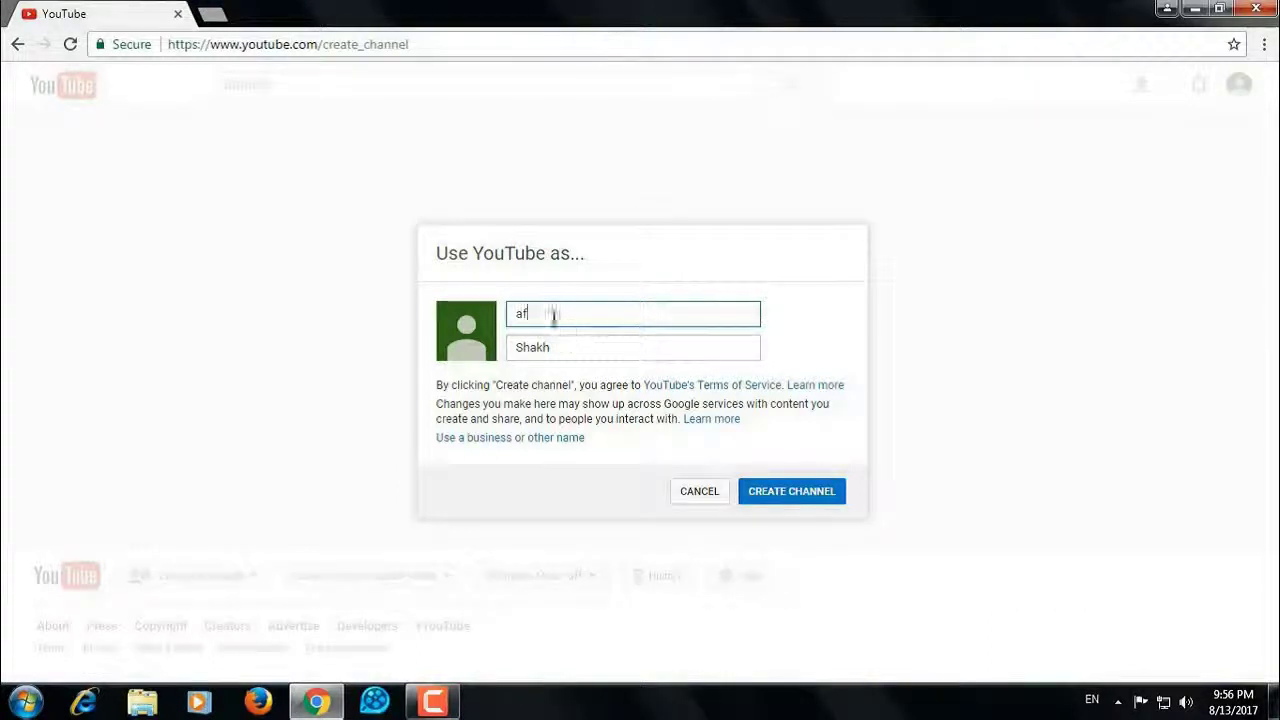
{"action": "key", "text": "Tab"}
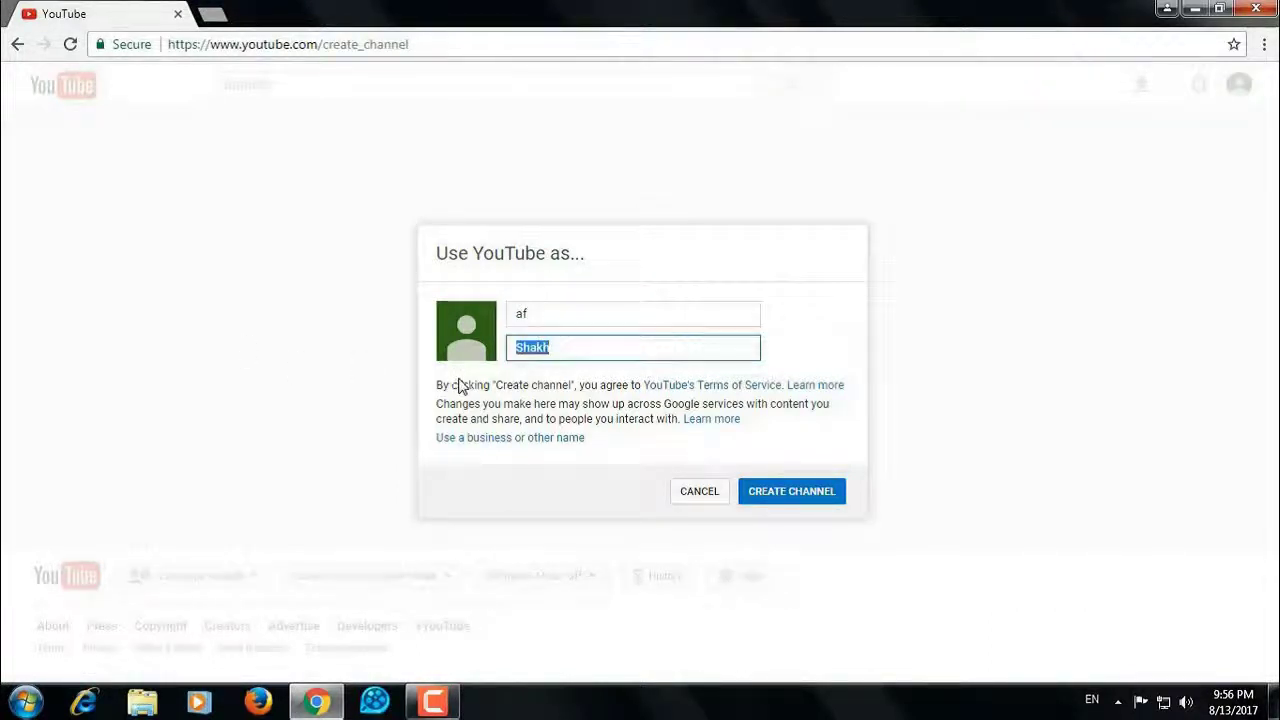
{"action": "type", "text": "l"}
{"action": "left_click", "coordinate": [791, 497]}
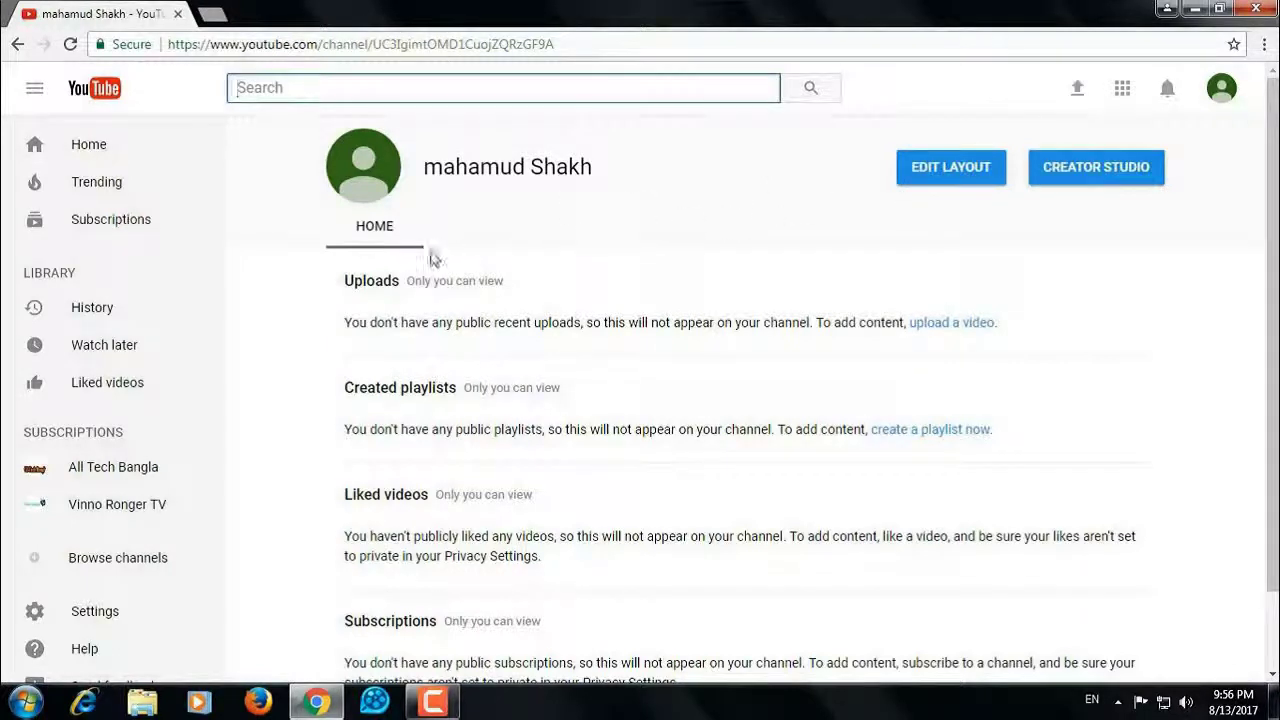
Step: Pass through Edit Layout and account settings, then open the Creator Studio dashboard
{"action": "left_click", "coordinate": [958, 173]}
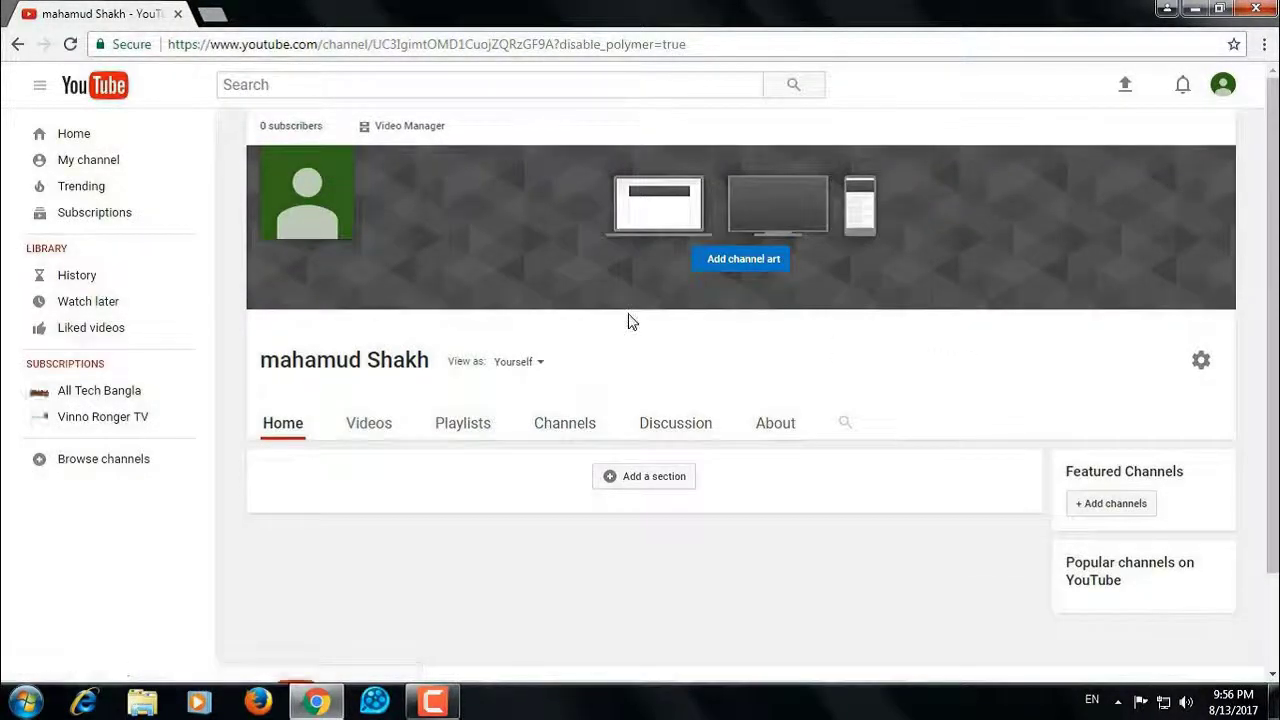
{"action": "mouse_move", "coordinate": [340, 165]}
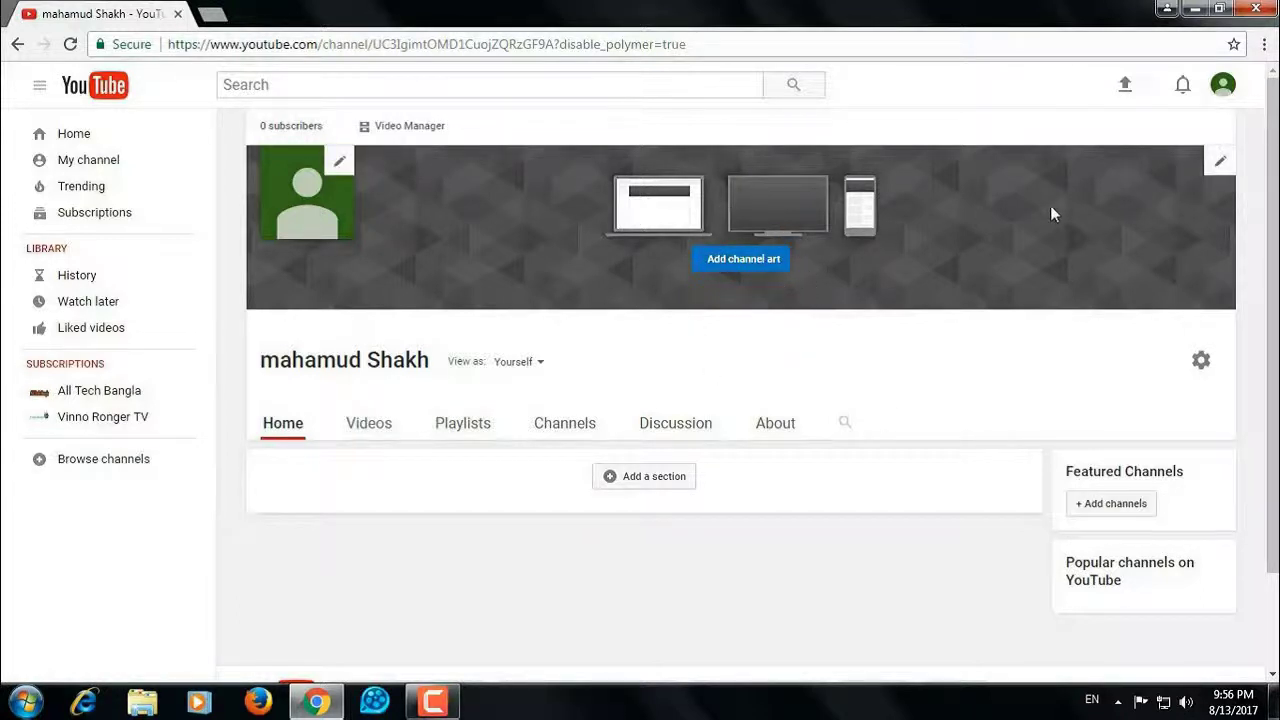
{"action": "left_click", "coordinate": [1224, 90]}
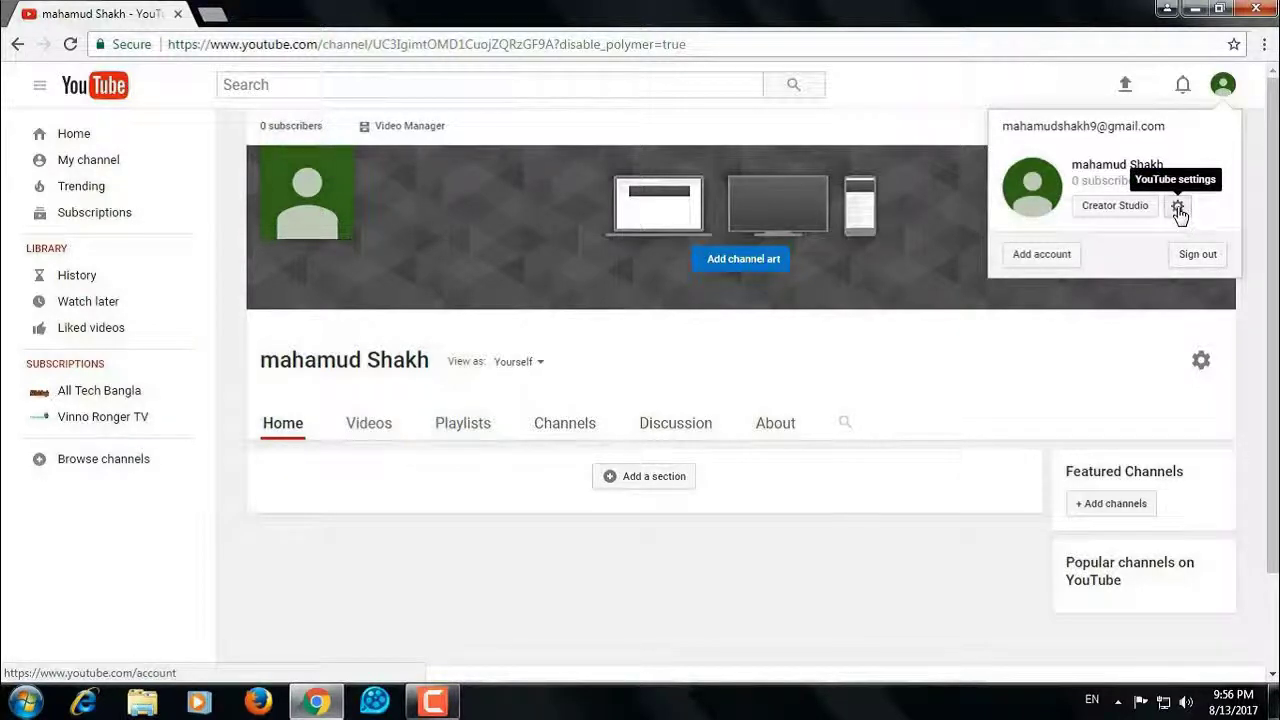
{"action": "left_click", "coordinate": [1179, 209]}
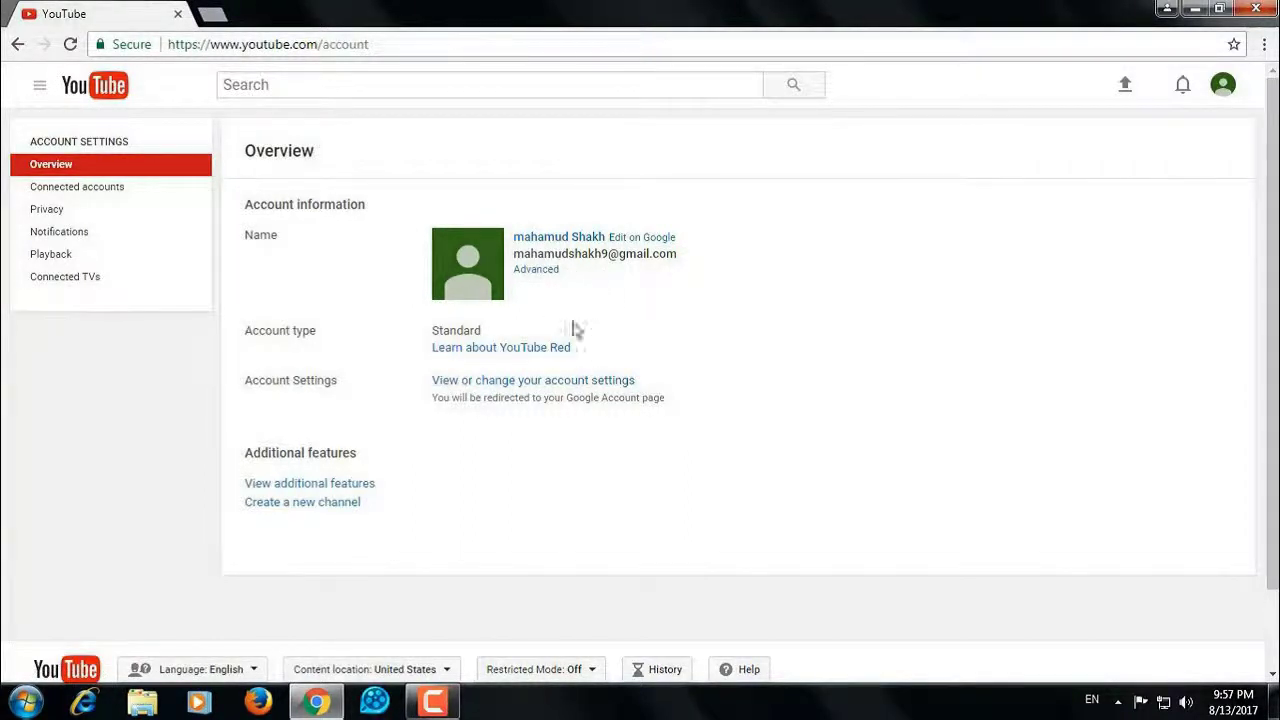
{"action": "left_click", "coordinate": [1223, 88]}
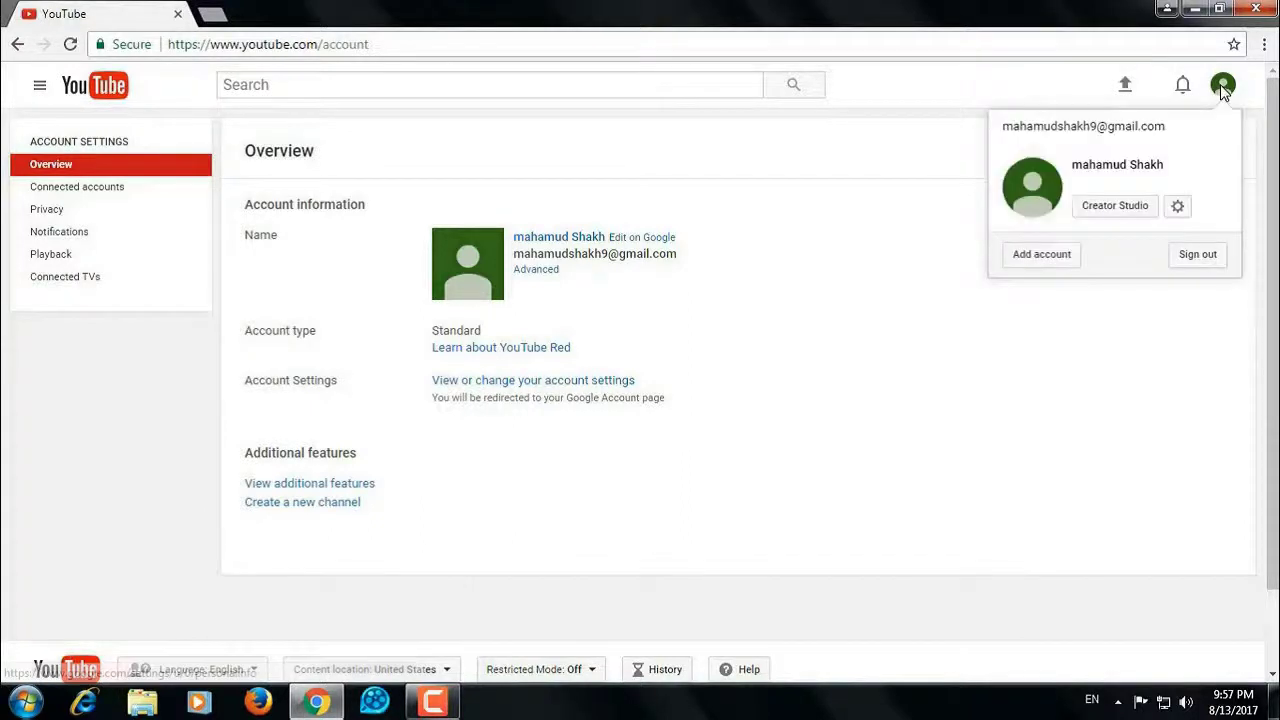
{"action": "left_click", "coordinate": [1125, 215]}
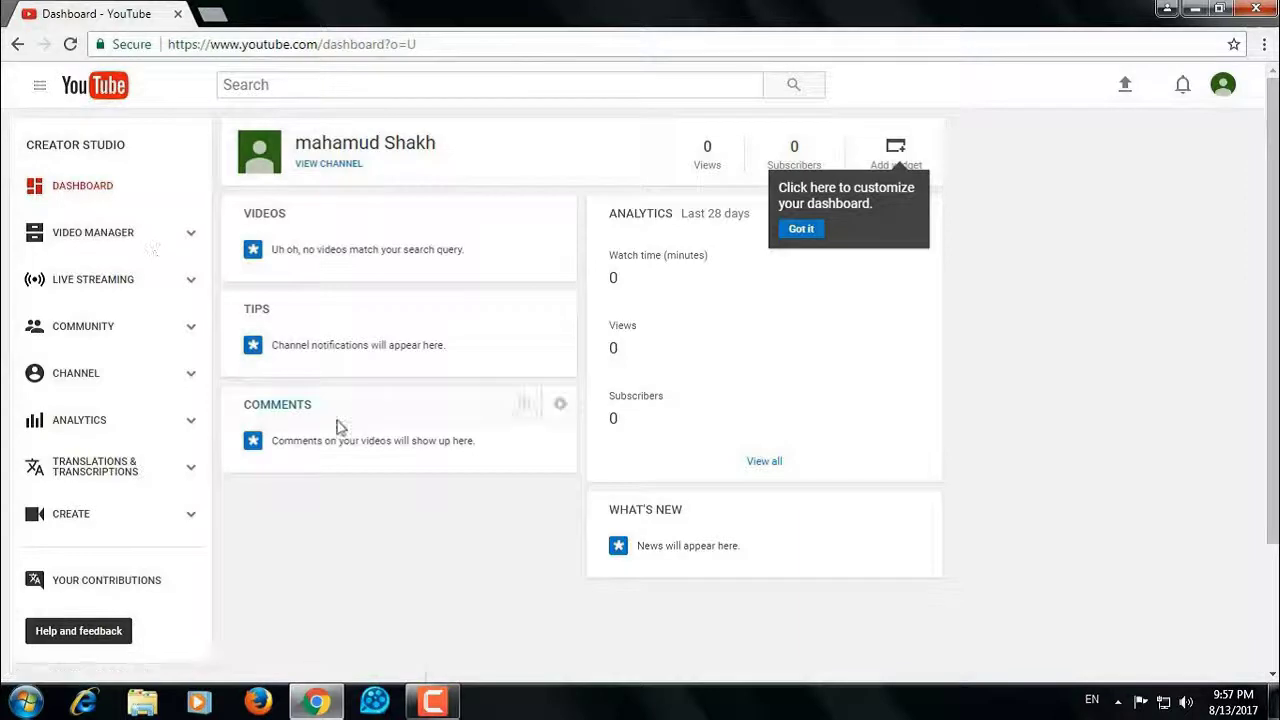
Step: Open Status and features and start phone verification, keeping Bangladesh as the country
{"action": "left_click", "coordinate": [68, 380]}
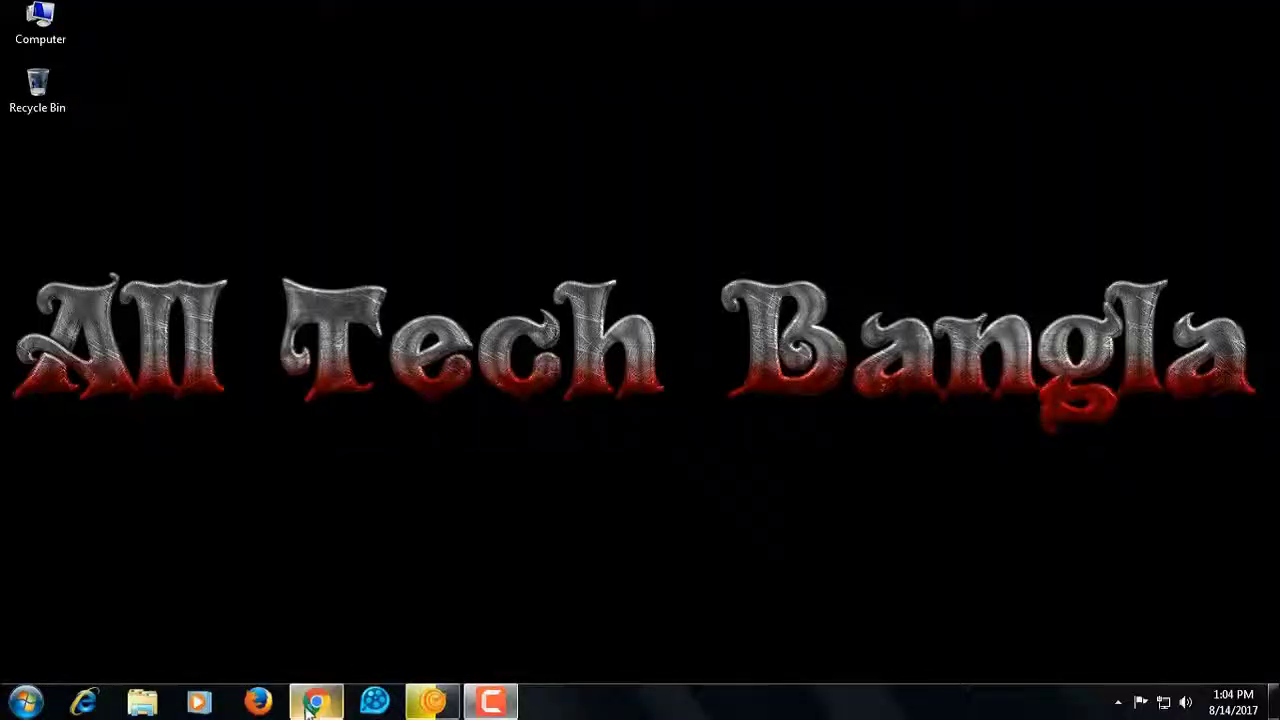
{"action": "left_click", "coordinate": [316, 701]}
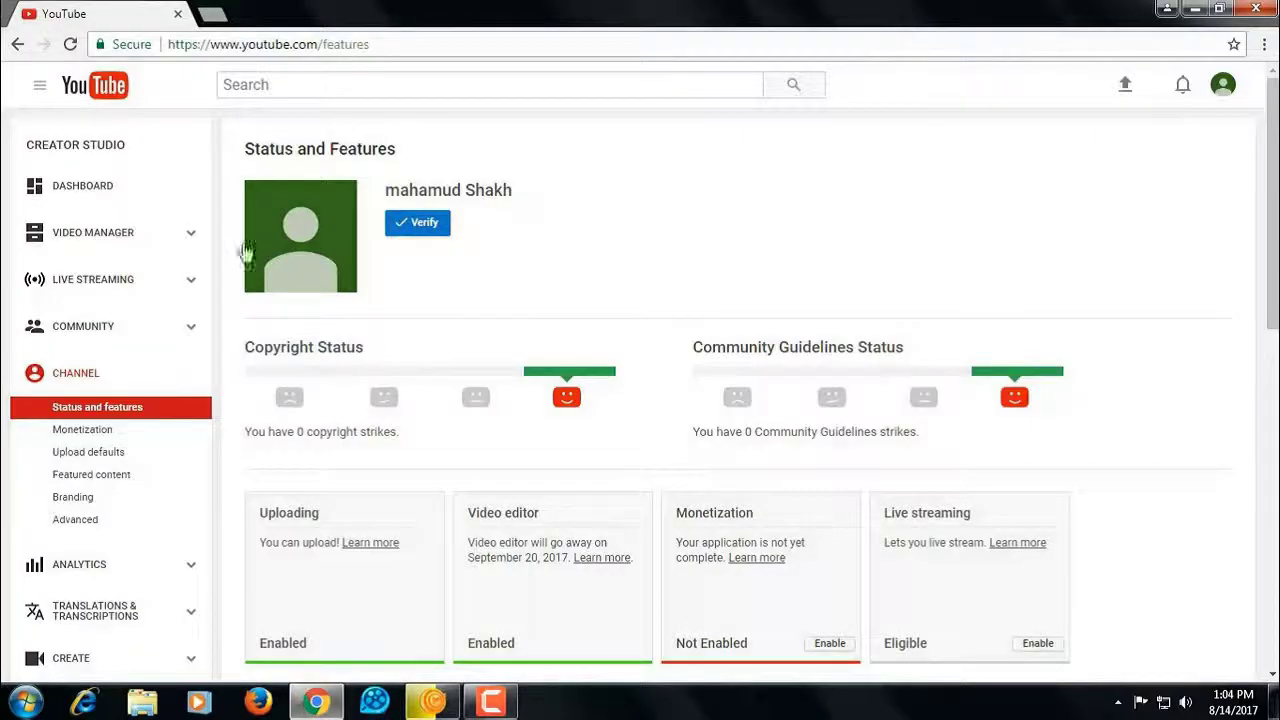
{"action": "left_click", "coordinate": [422, 230]}
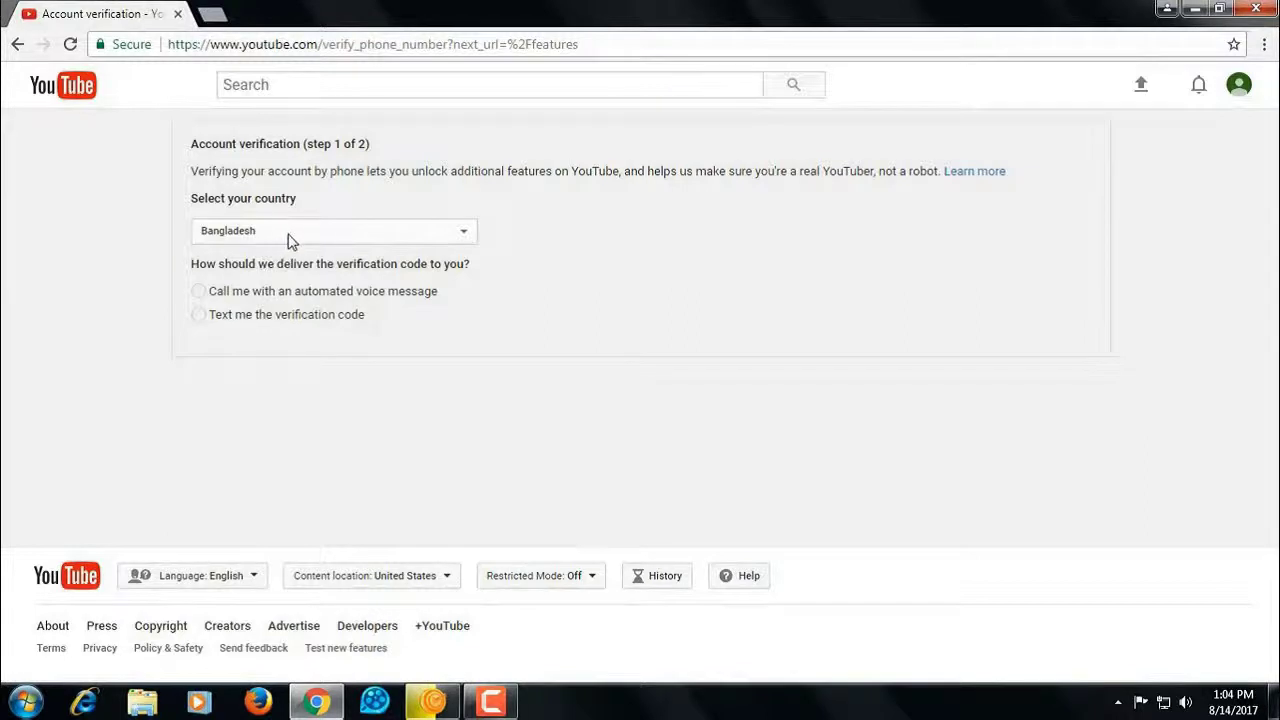
{"action": "left_click", "coordinate": [291, 238]}
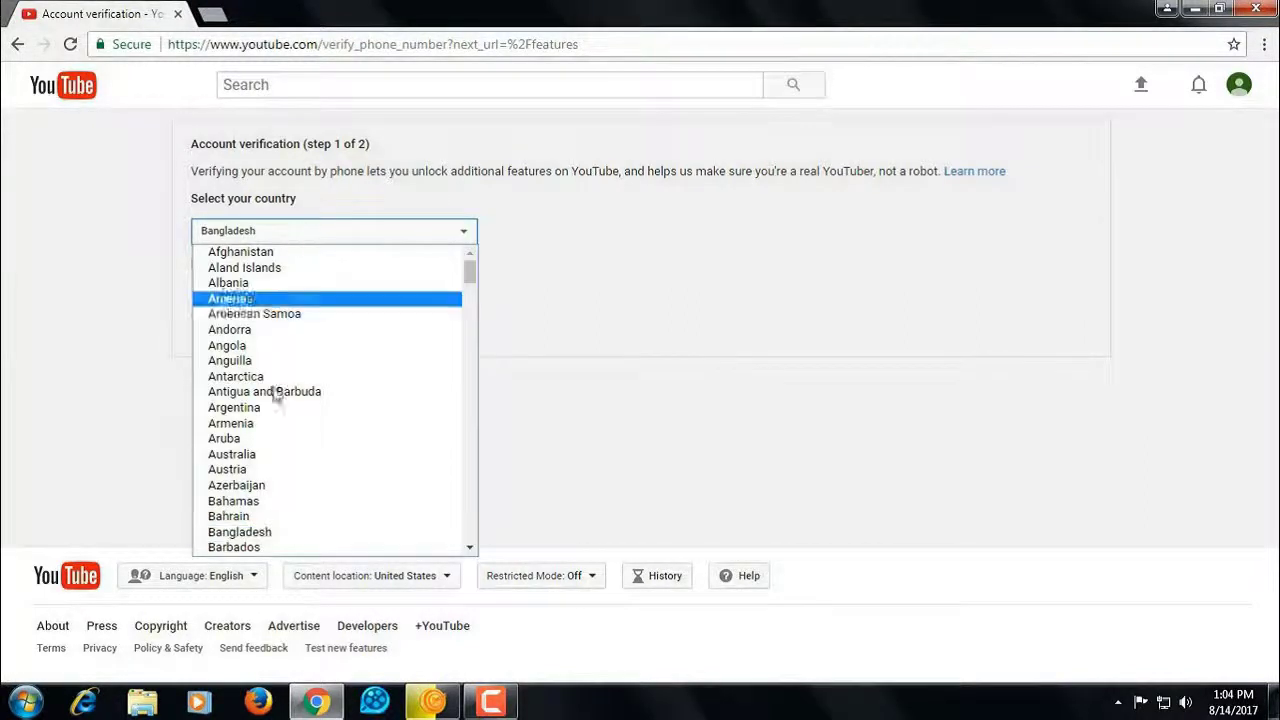
{"action": "left_click", "coordinate": [311, 535]}
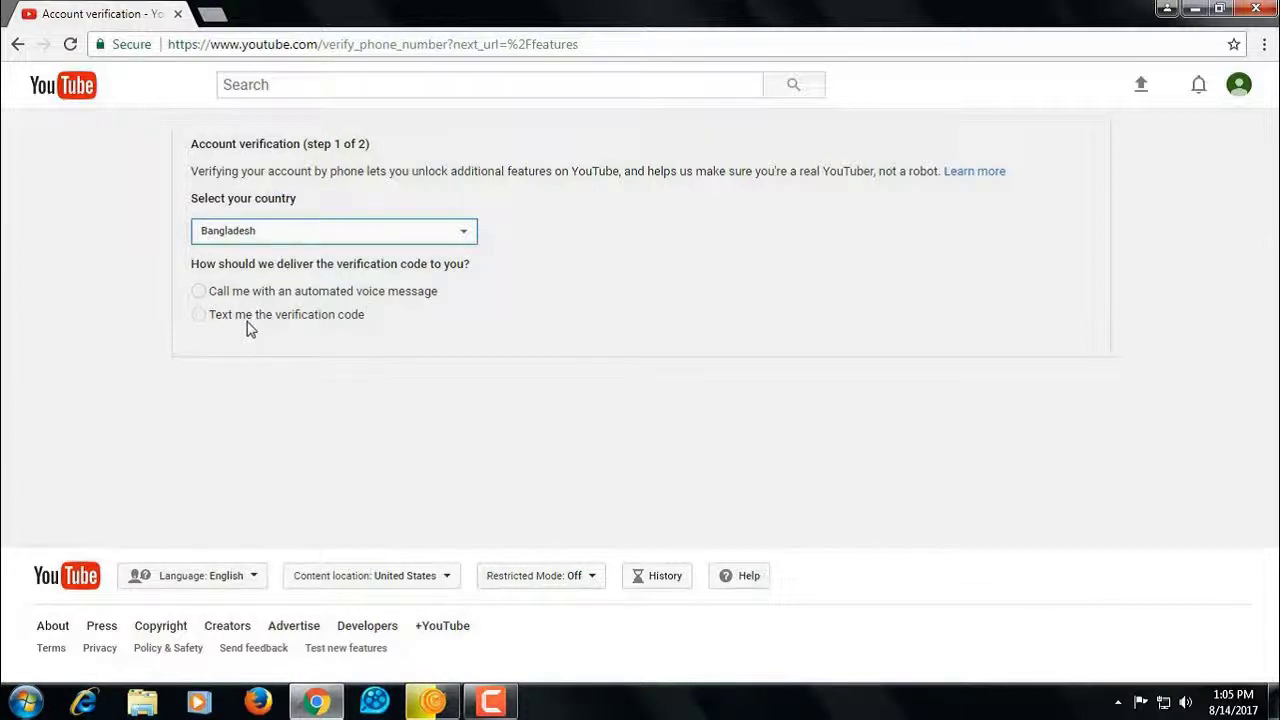
Step: Choose text-message delivery, enter the phone number and submit it
{"action": "left_click", "coordinate": [199, 316]}
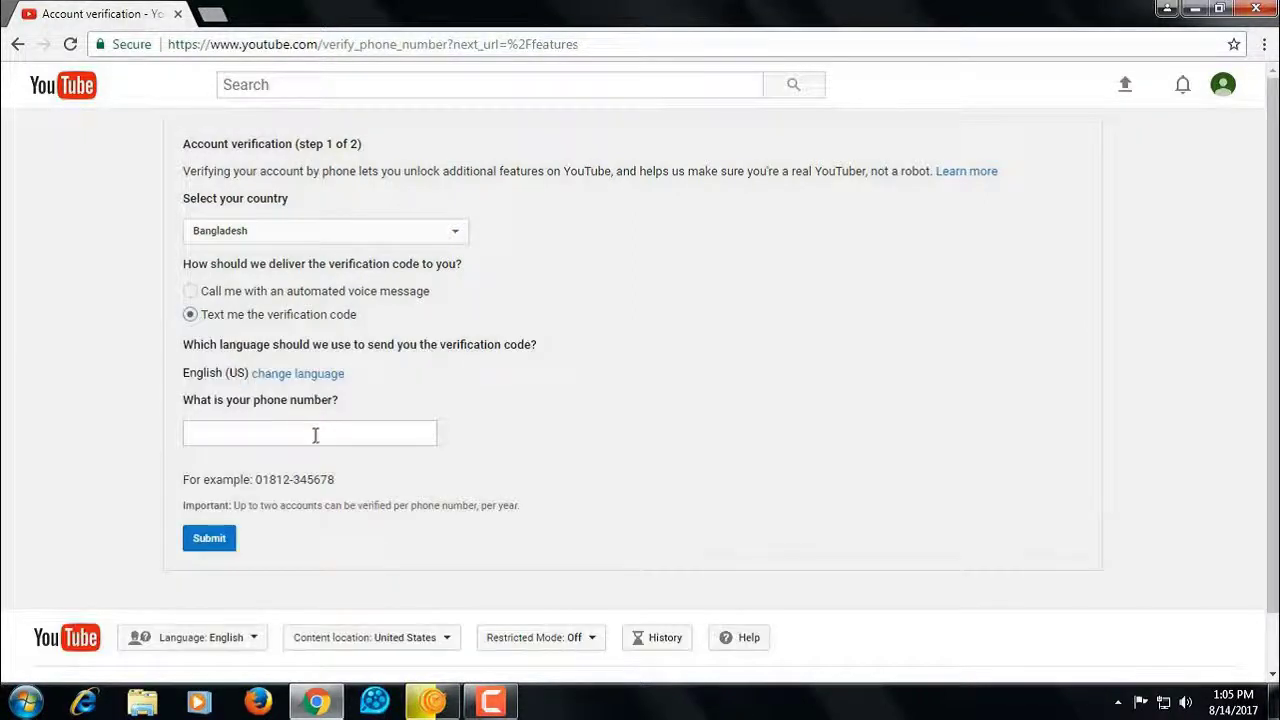
{"action": "left_click", "coordinate": [307, 436]}
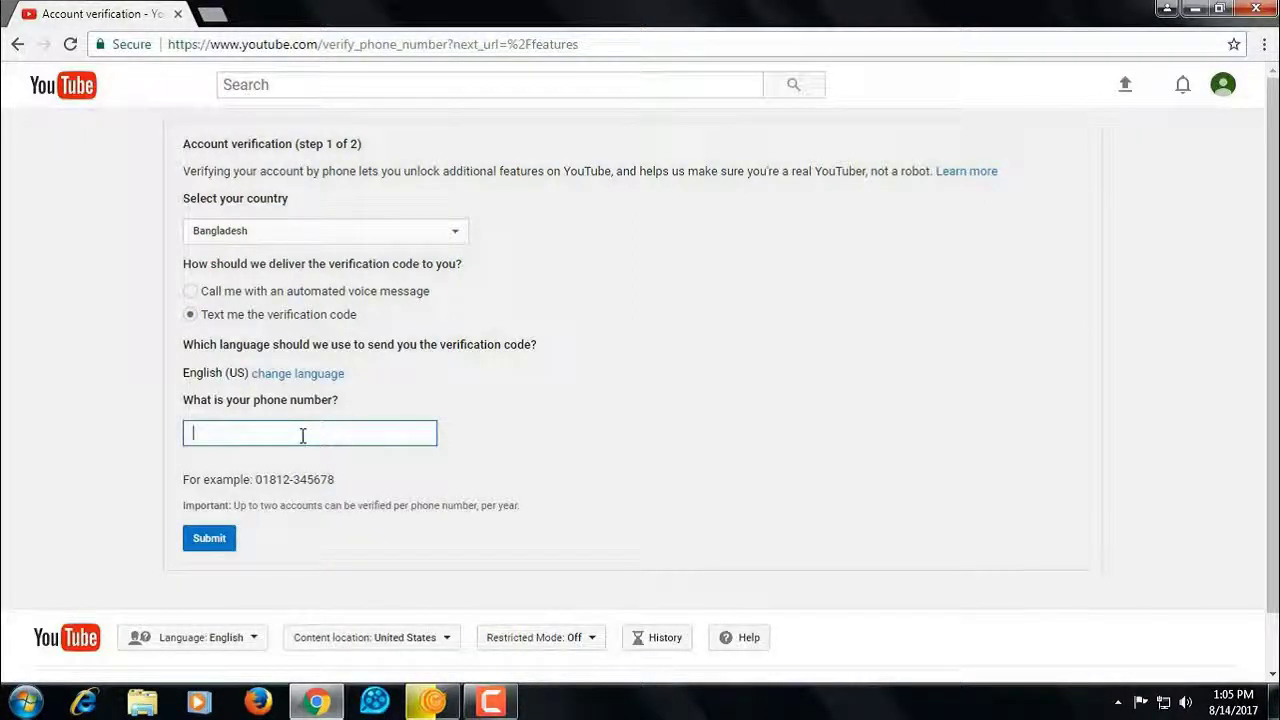
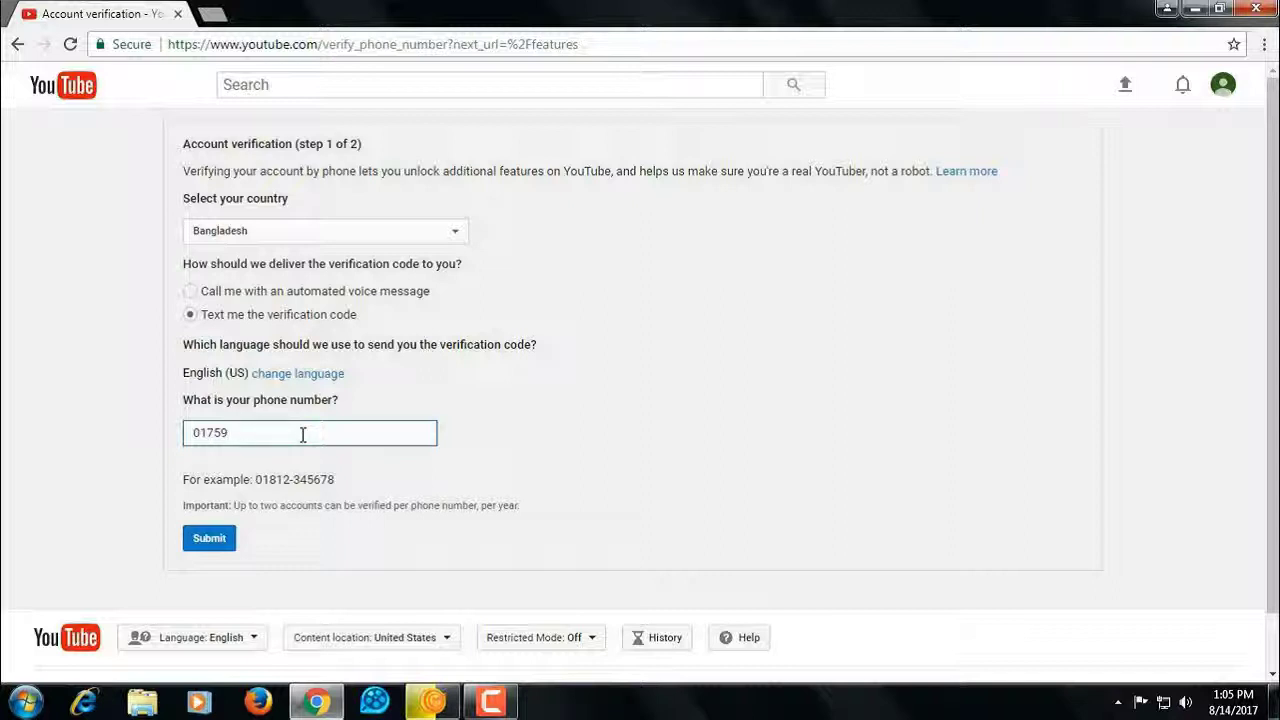
{"action": "left_click", "coordinate": [215, 538]}
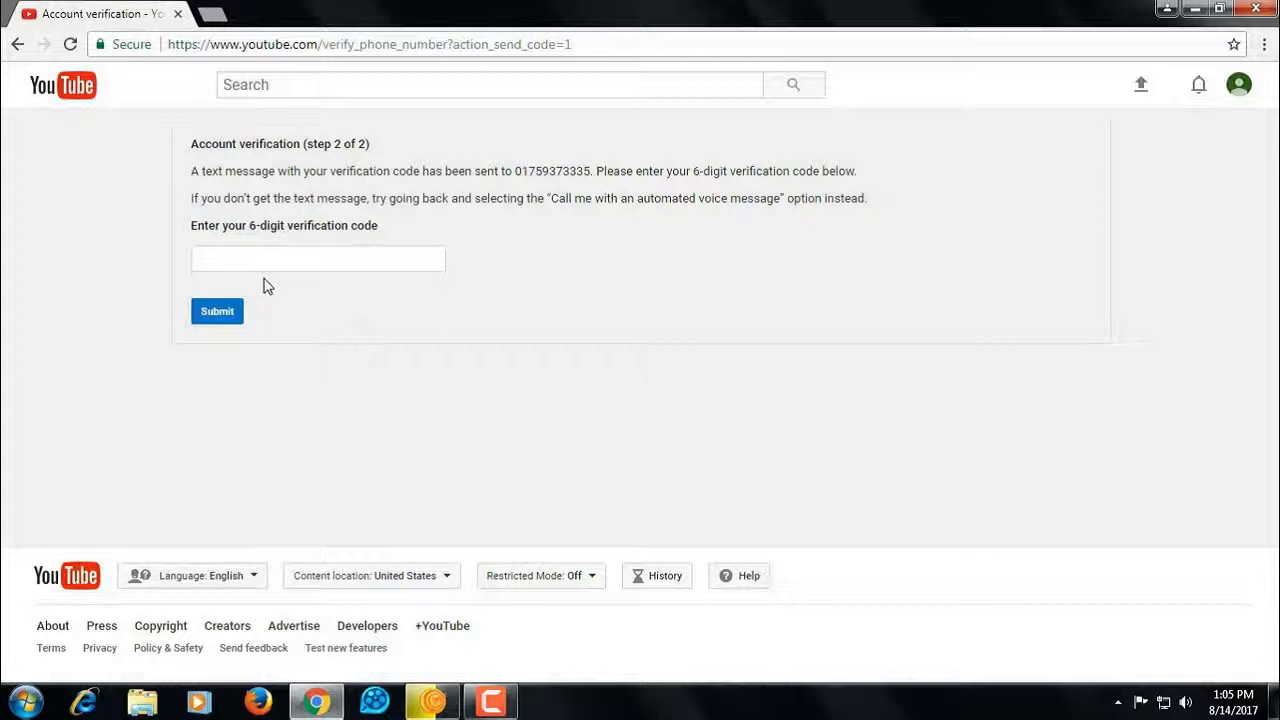
Step: Enter and submit the texted verification code, then continue past the Verified panel
{"action": "left_click", "coordinate": [287, 256]}
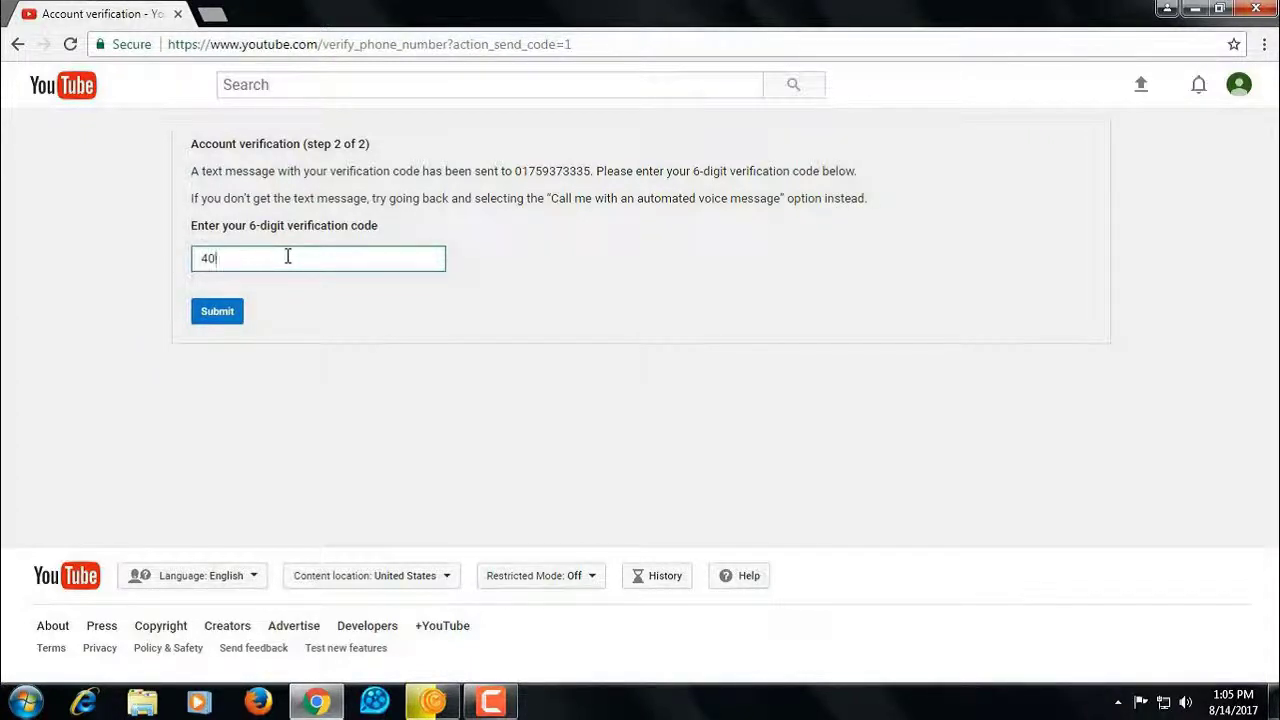
{"action": "left_click", "coordinate": [217, 311]}
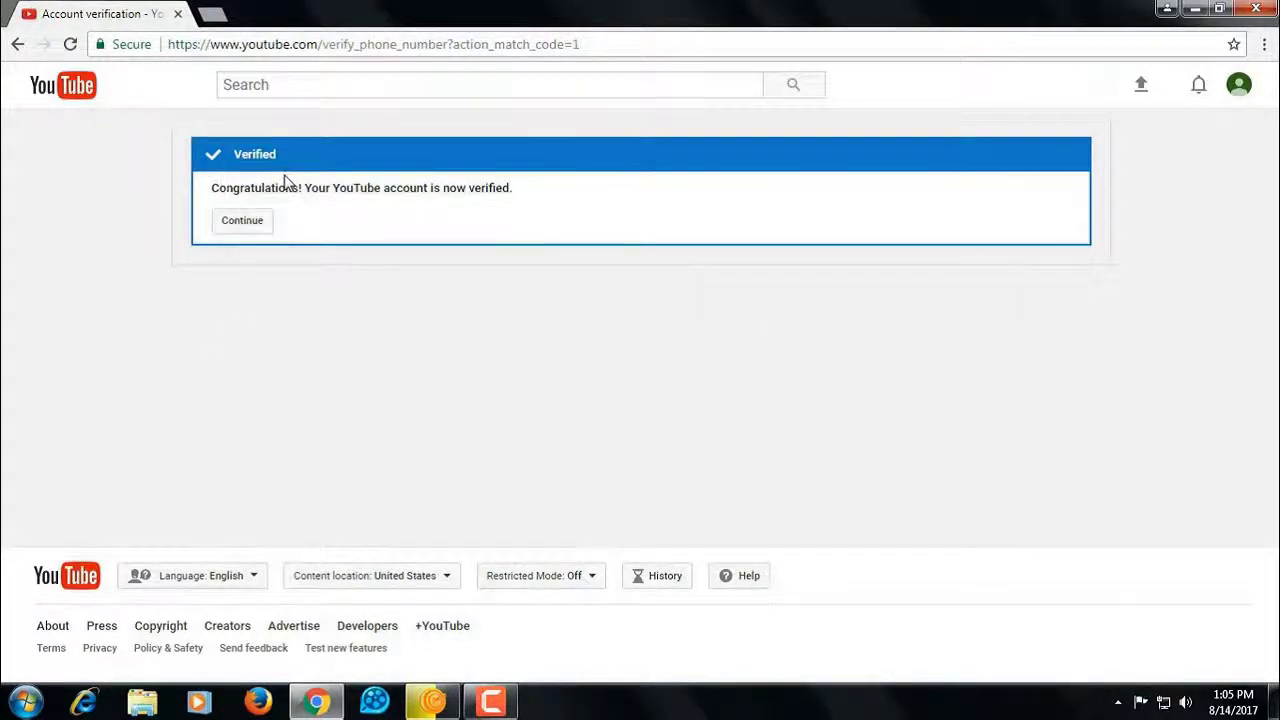
{"action": "left_click", "coordinate": [255, 227]}
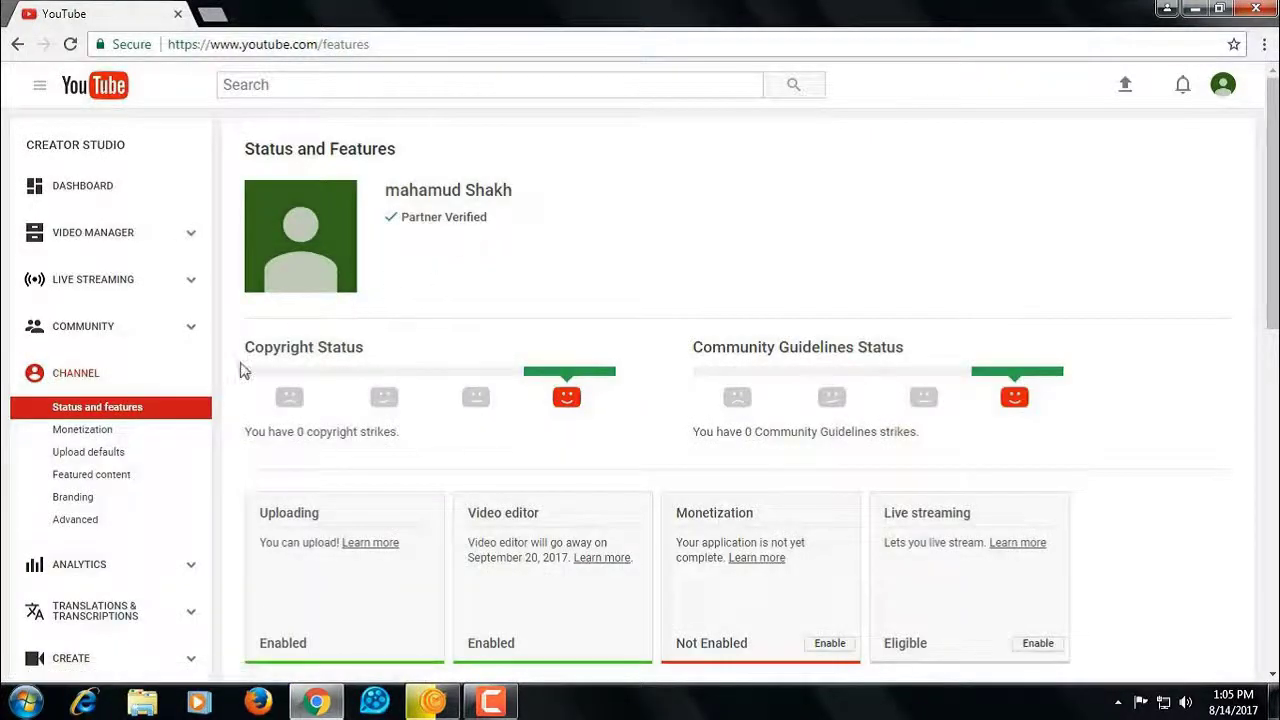
{"action": "scroll", "coordinate": [484, 440], "scroll_direction": "down", "scroll_amount": 3}
{"action": "scroll", "coordinate": [483, 454], "scroll_direction": "up", "scroll_amount": 3}
Step: In Advanced channel settings, set the Country dropdown to United States
{"action": "left_click", "coordinate": [83, 405]}
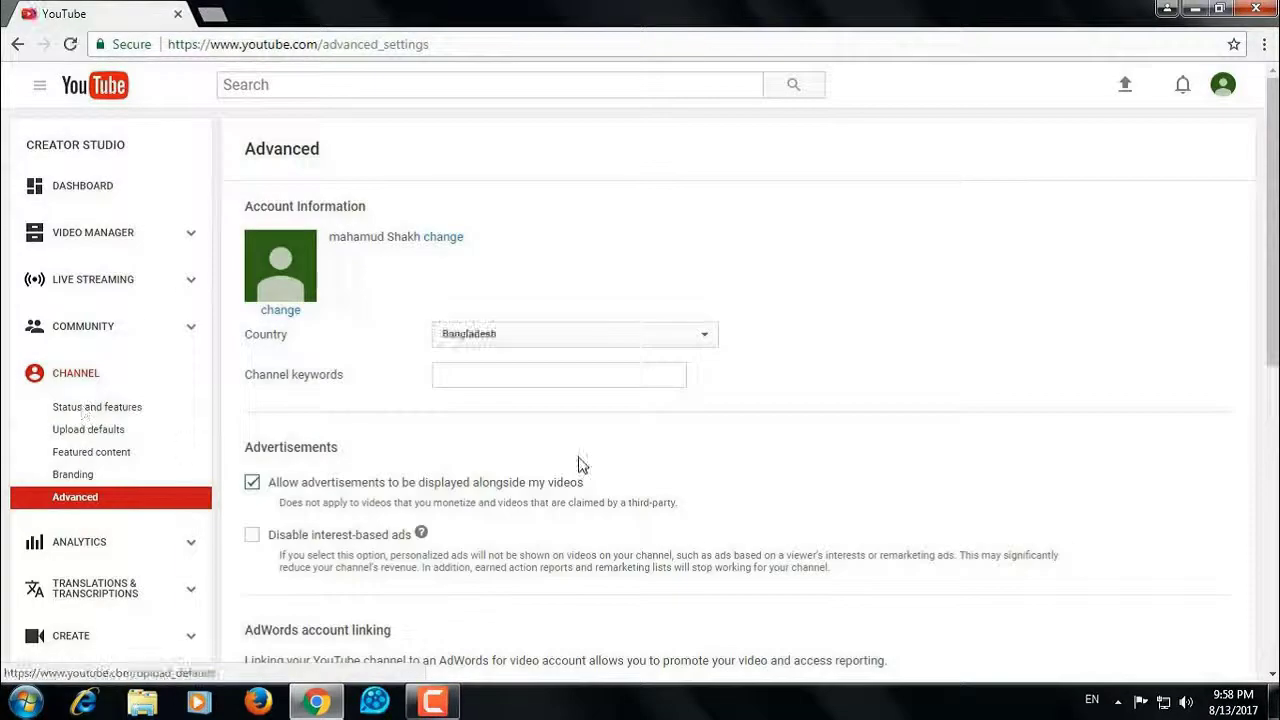
{"action": "left_click", "coordinate": [527, 338]}
{"action": "scroll", "coordinate": [537, 565], "scroll_direction": "down", "scroll_amount": 8}
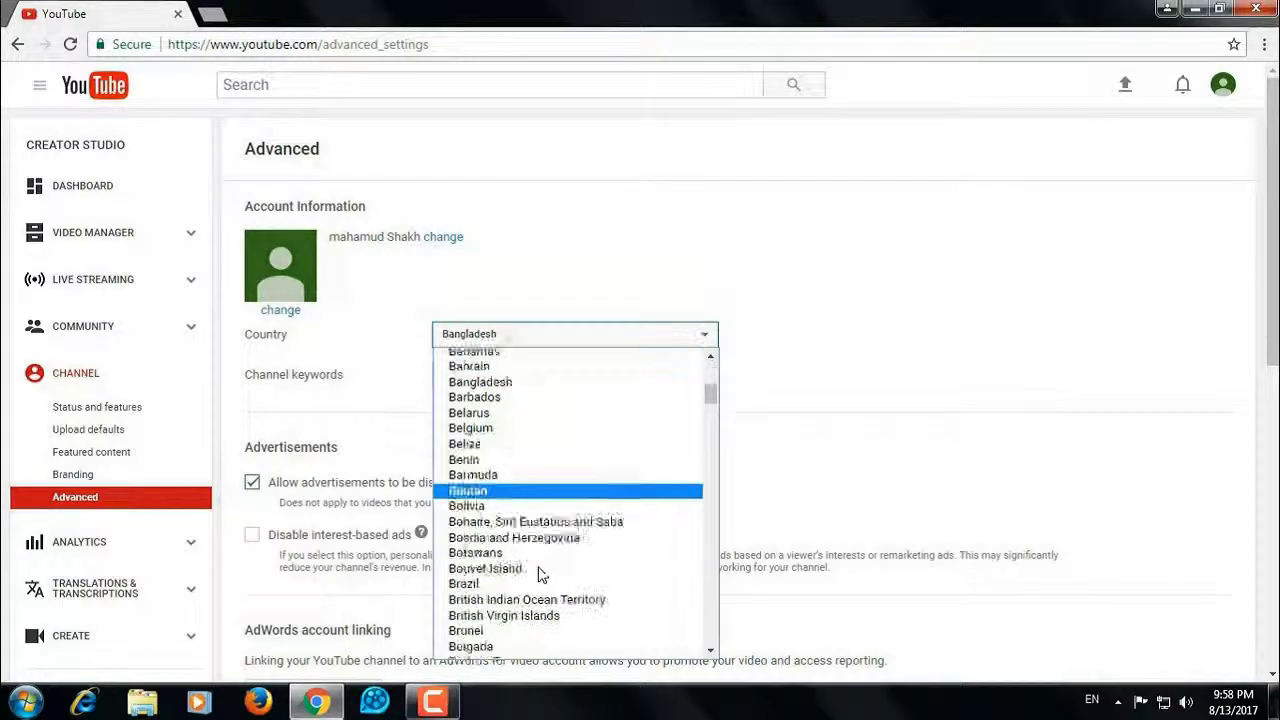
{"action": "scroll", "coordinate": [527, 555], "scroll_direction": "down", "scroll_amount": 20}
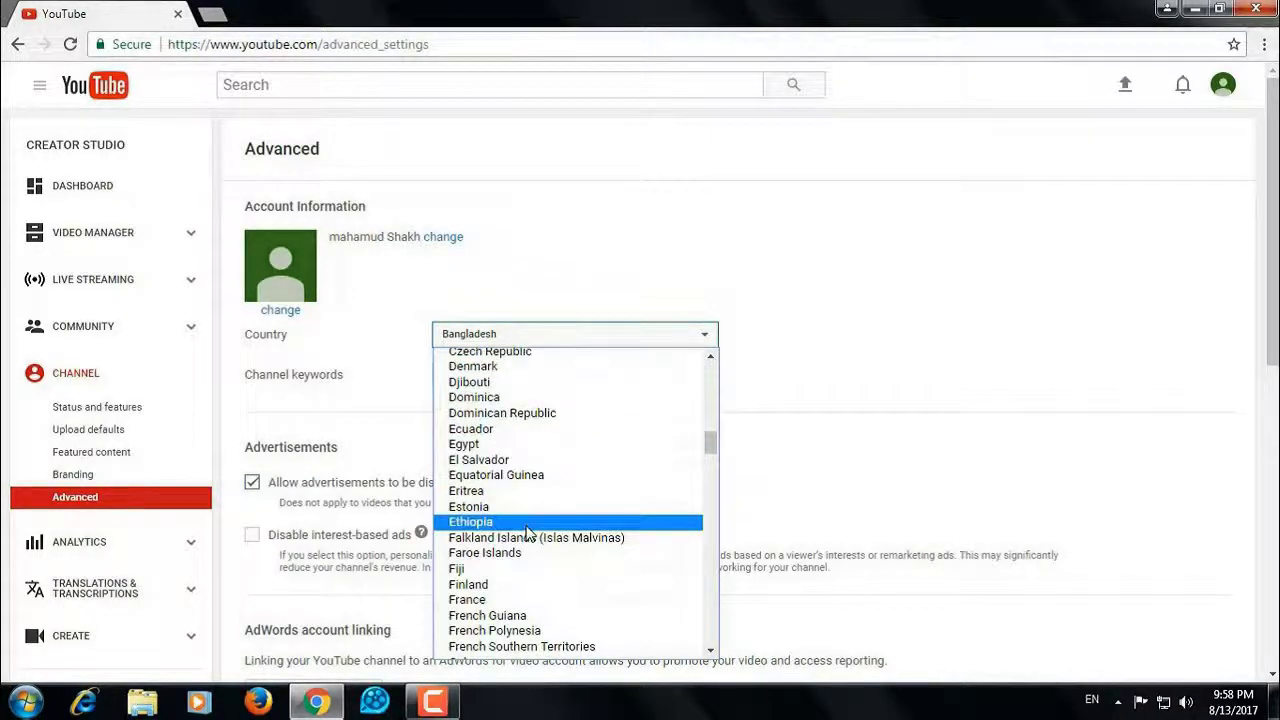
{"action": "scroll", "coordinate": [525, 625], "scroll_direction": "down", "scroll_amount": 20}
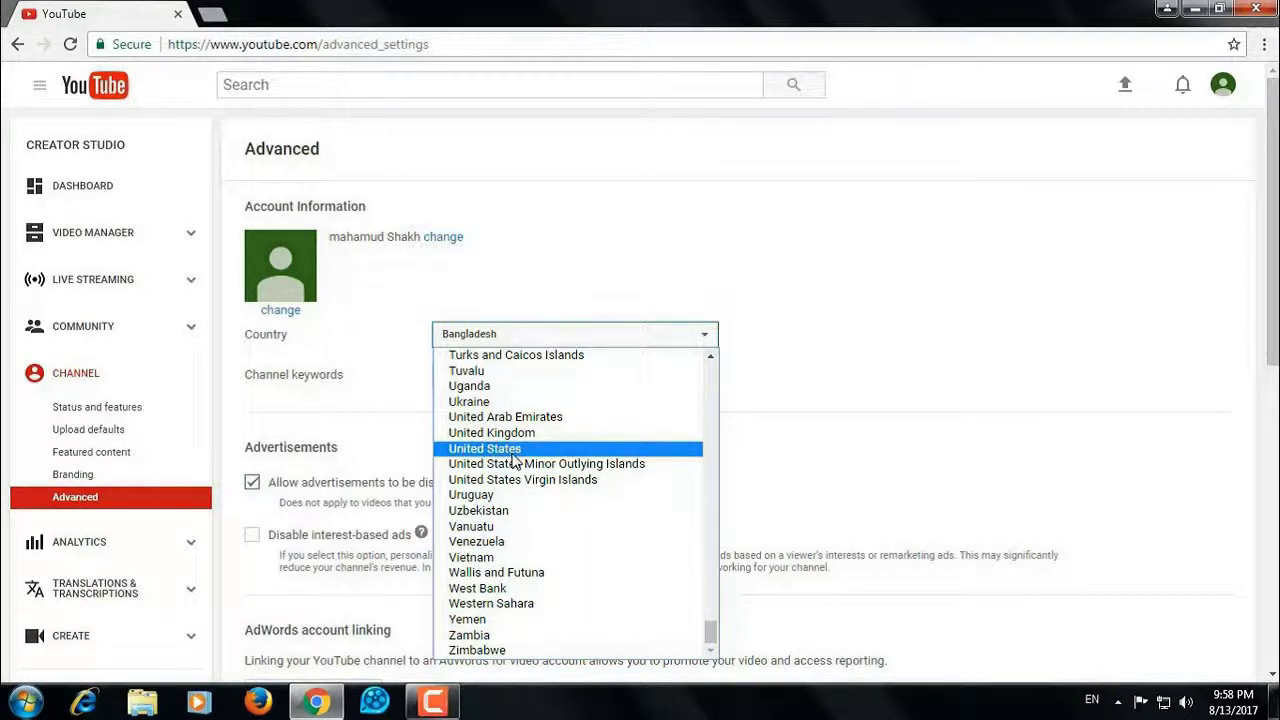
{"action": "left_click", "coordinate": [512, 452]}
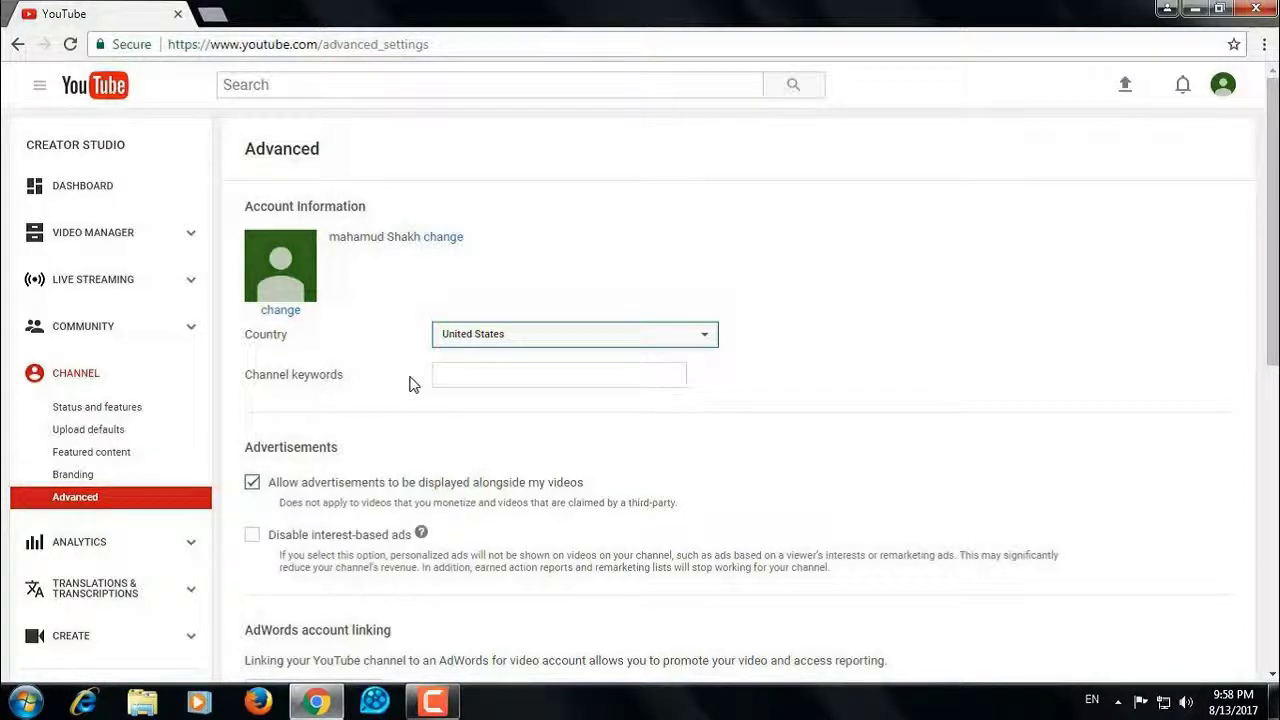
Step: Enter channel keywords 'gdgdg dfsefd' and save the Advanced settings
{"action": "left_click", "coordinate": [476, 372]}
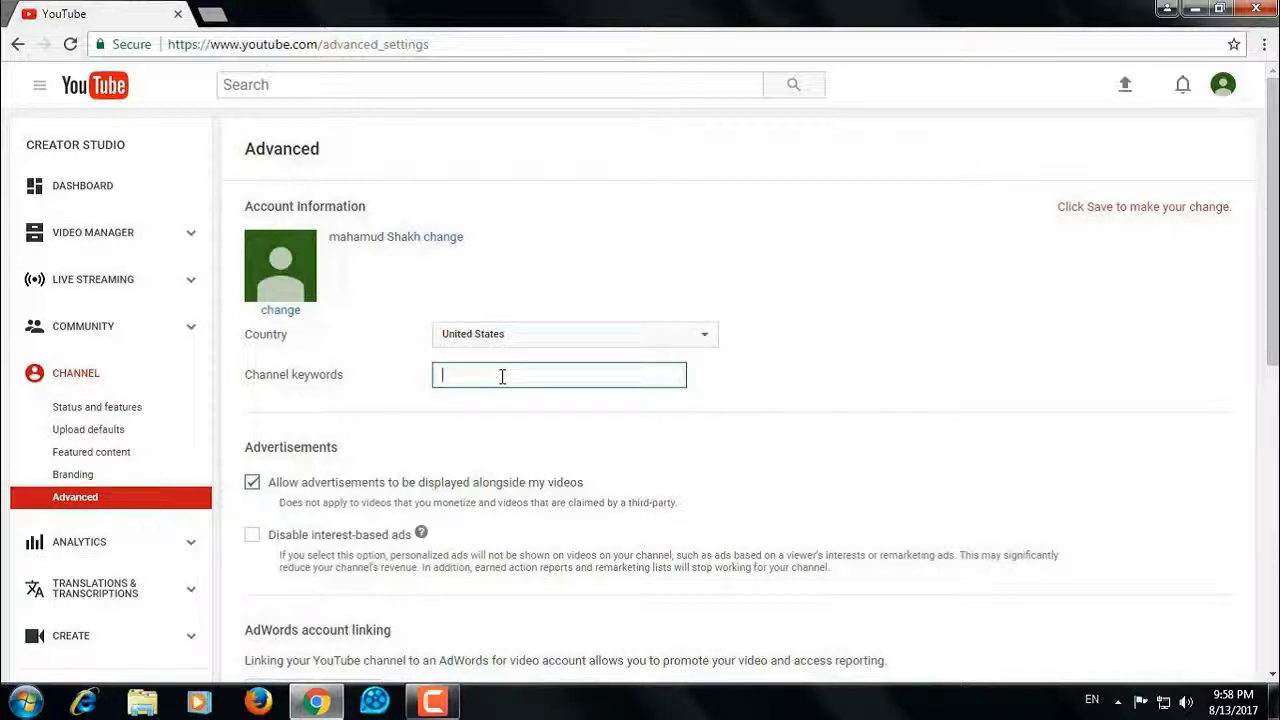
{"action": "type", "text": "dg"}
{"action": "type", "text": ",dfsafd"}
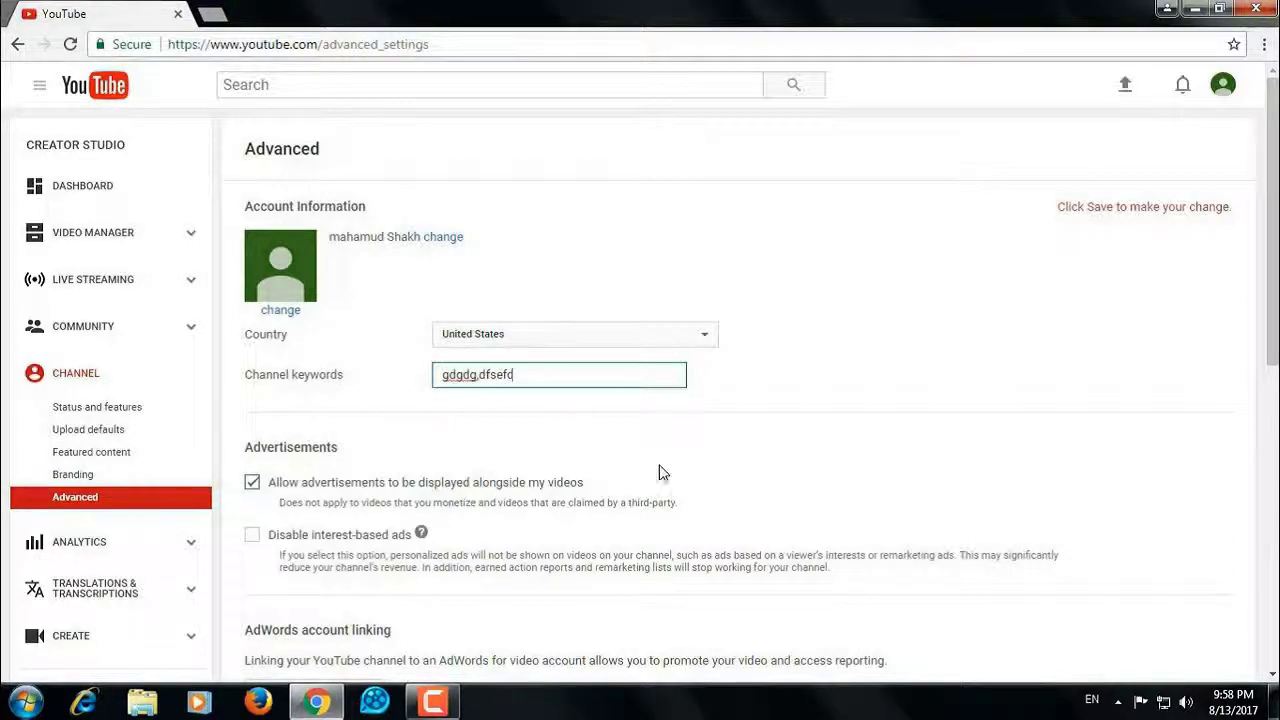
{"action": "left_click", "coordinate": [826, 406]}
{"action": "left_click", "coordinate": [553, 380]}
{"action": "key", "text": "Return"}
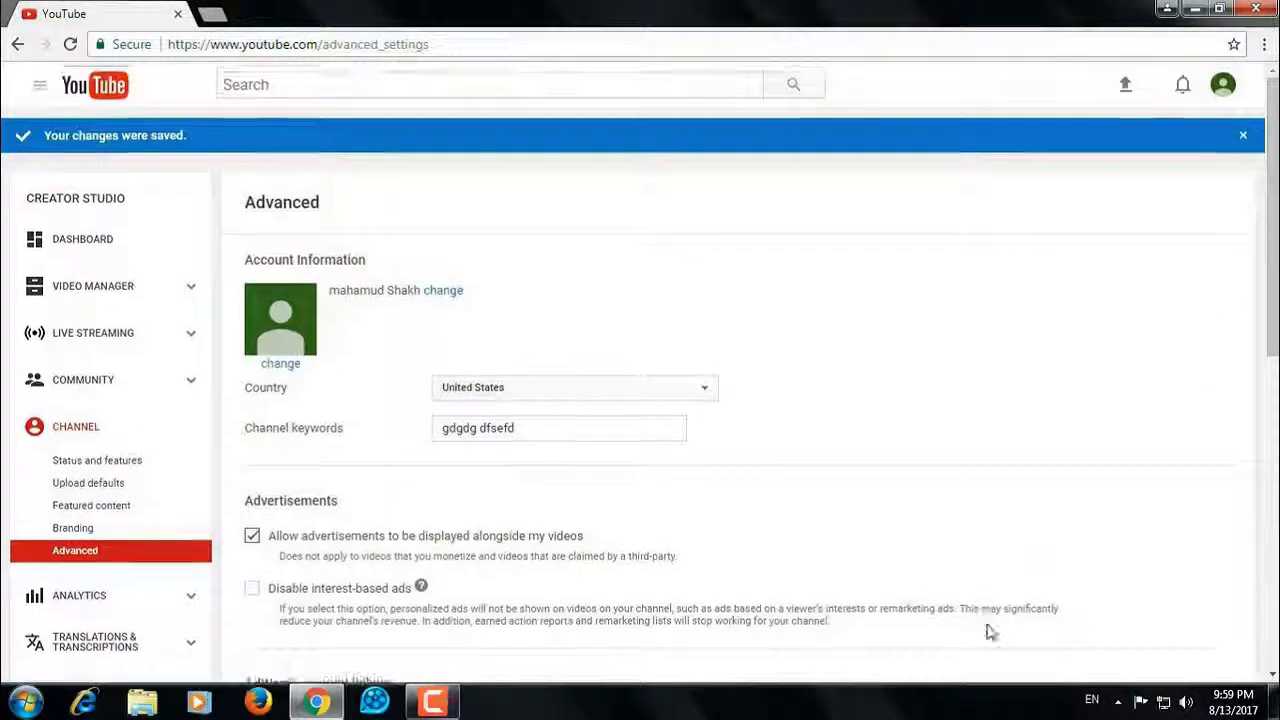
{"action": "scroll", "coordinate": [986, 608], "scroll_direction": "down", "scroll_amount": 6}
{"action": "scroll", "coordinate": [482, 410], "scroll_direction": "up", "scroll_amount": 10}
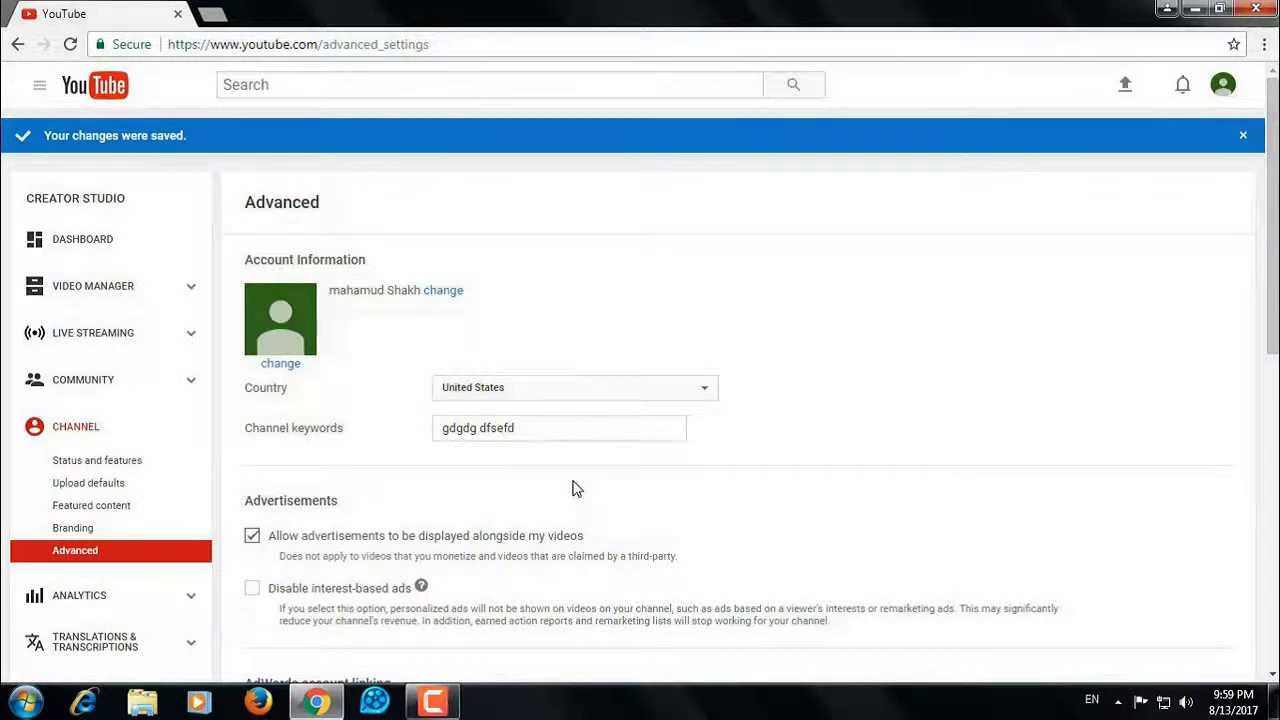
Step: Check the empty Video Manager and the Dashboard, then return to Creator Studio
{"action": "left_click", "coordinate": [113, 287]}
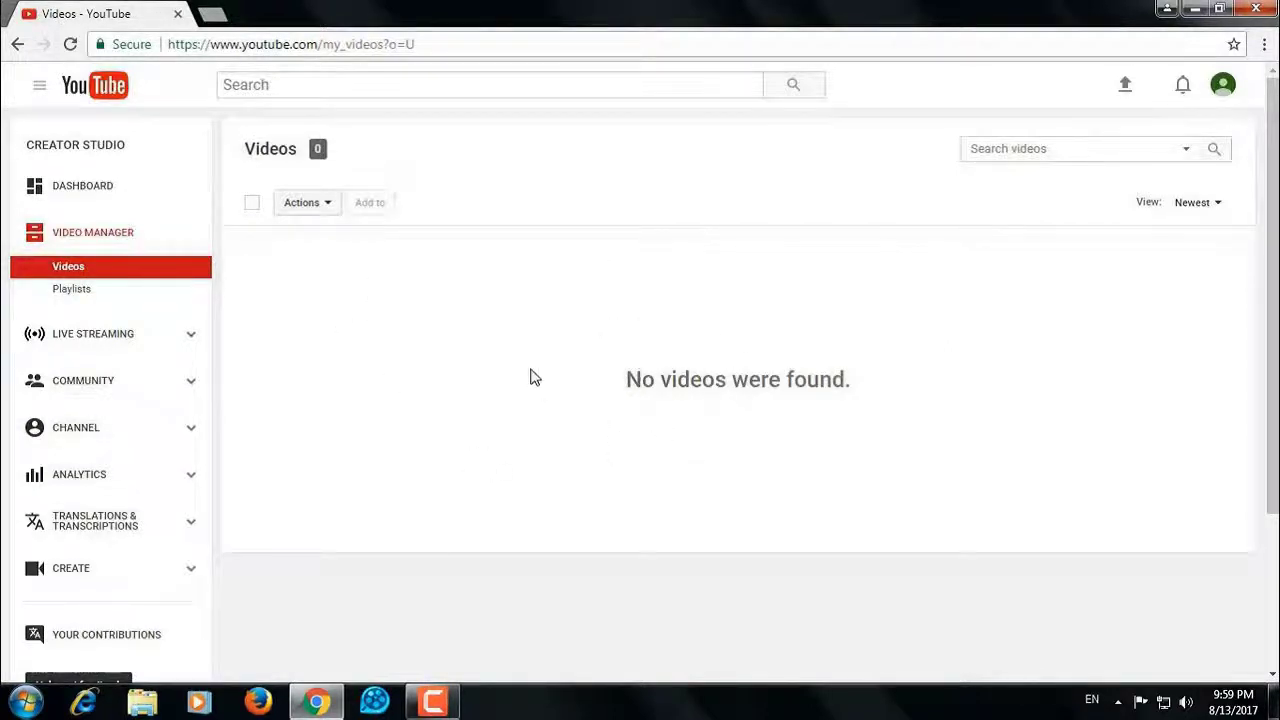
{"action": "left_click", "coordinate": [86, 190]}
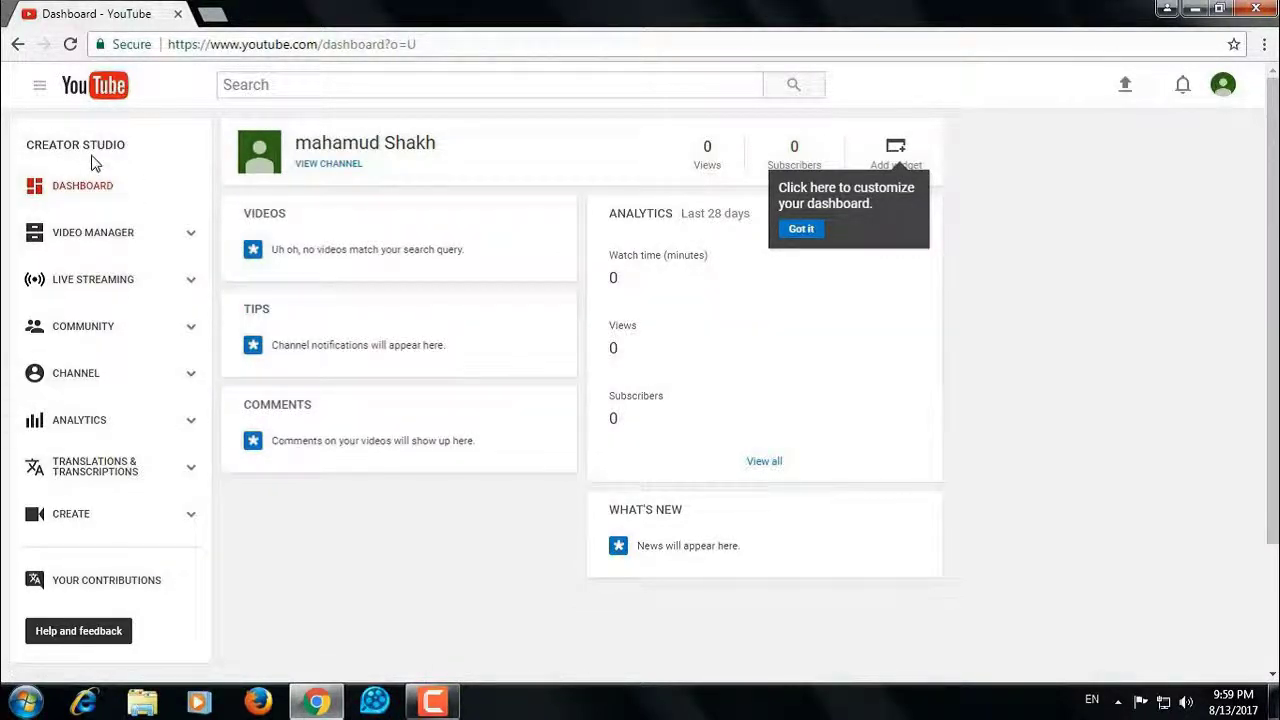
{"action": "left_click", "coordinate": [1224, 87]}
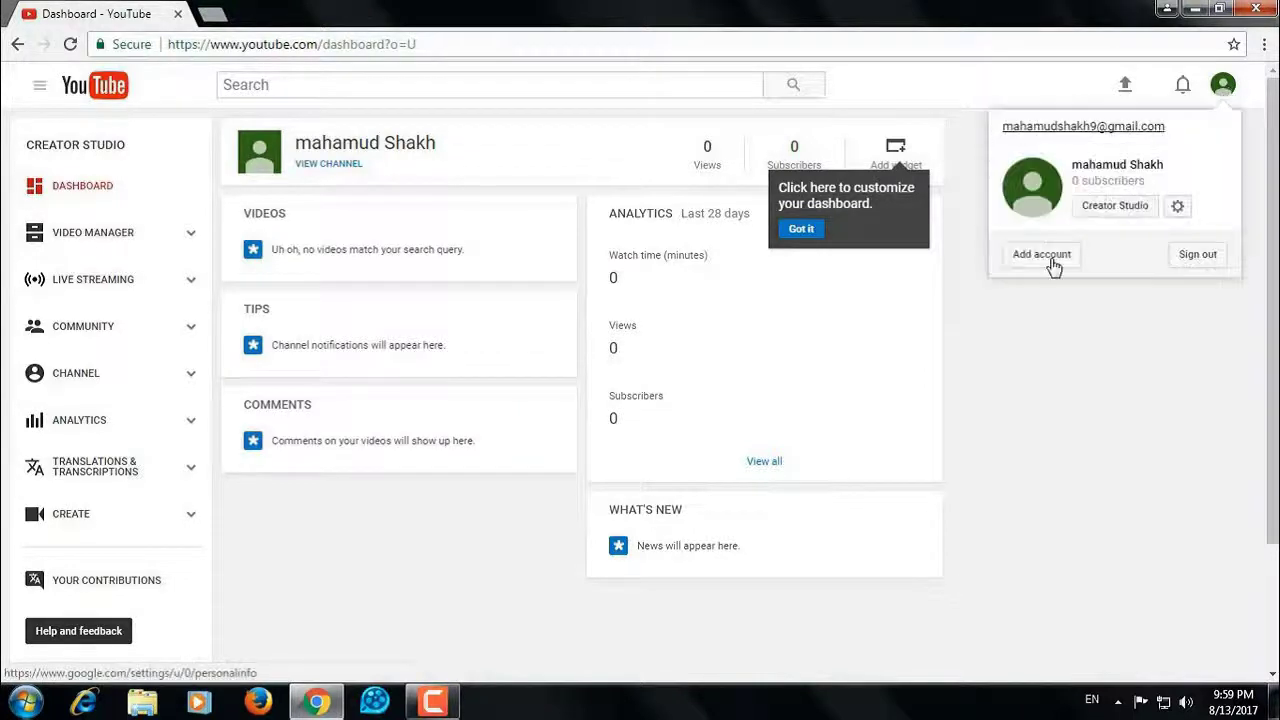
{"action": "left_click", "coordinate": [1128, 212]}
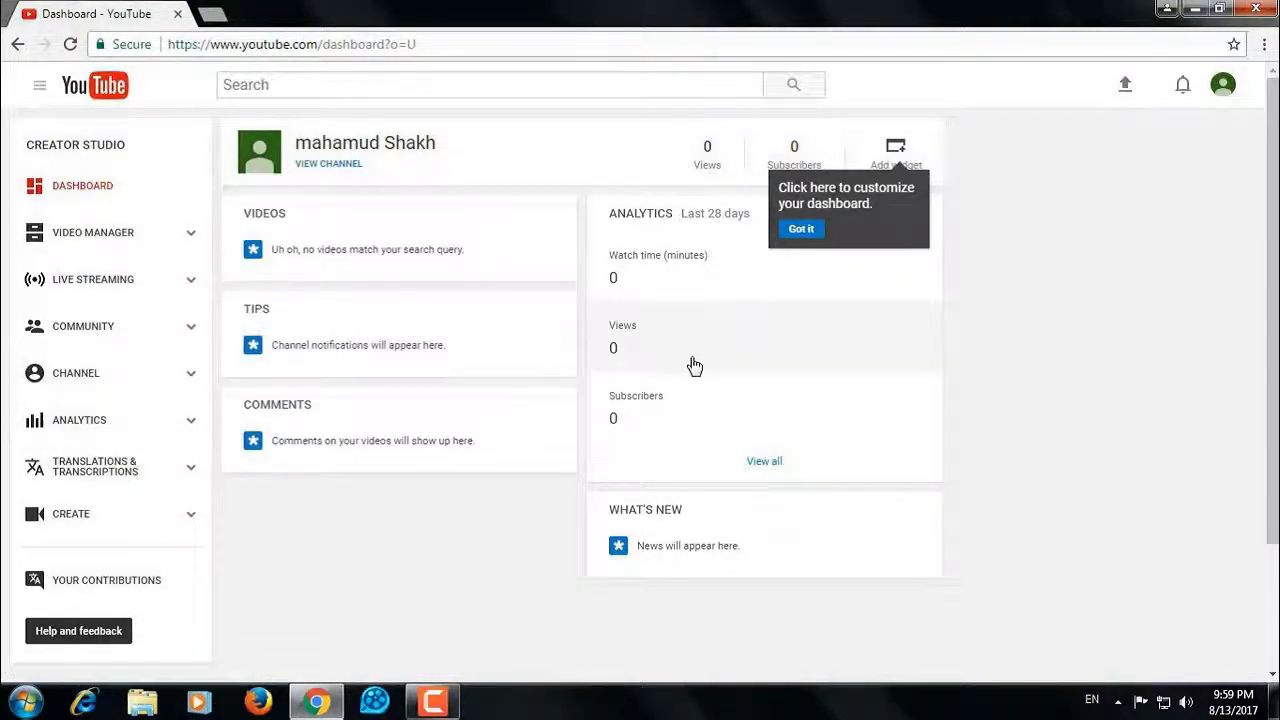
{"action": "scroll", "coordinate": [677, 363], "scroll_direction": "down", "scroll_amount": 3}
{"action": "scroll", "coordinate": [649, 371], "scroll_direction": "up", "scroll_amount": 3}
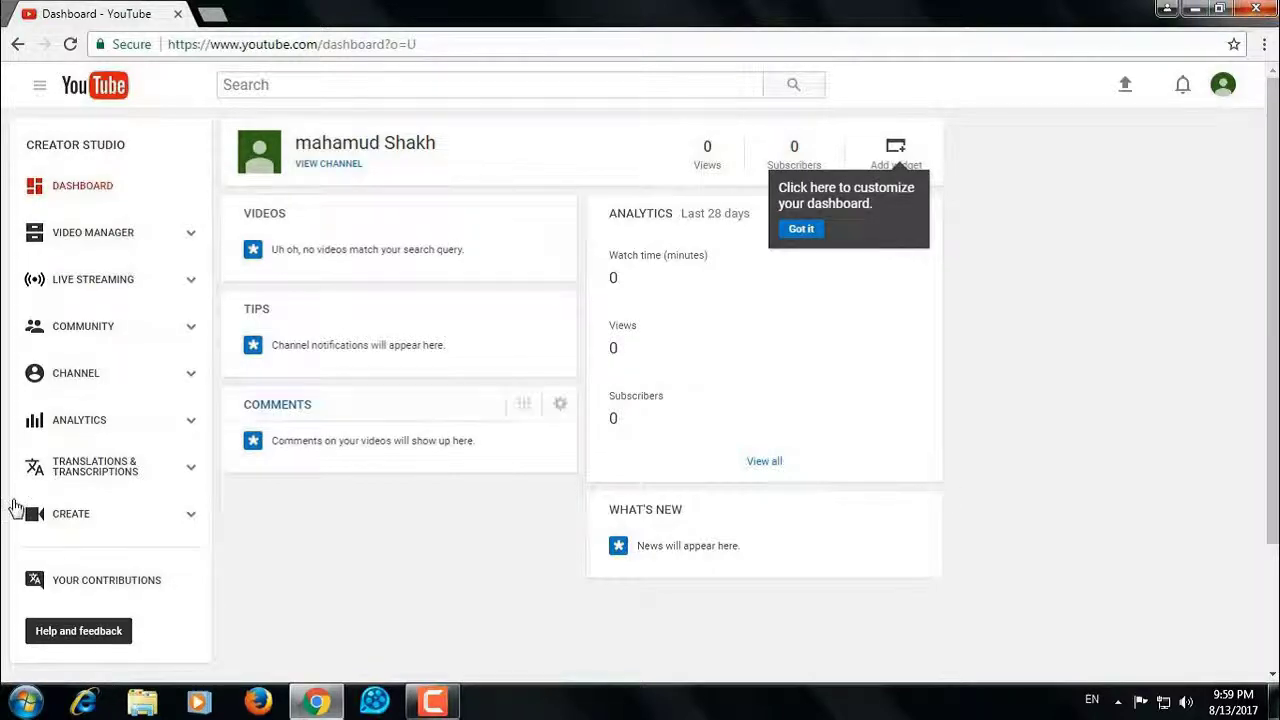
Step: Minimize Chrome and refresh the Windows desktop
{"action": "left_click", "coordinate": [1205, 12]}
{"action": "right_click", "coordinate": [345, 128]}
{"action": "left_click", "coordinate": [440, 192]}
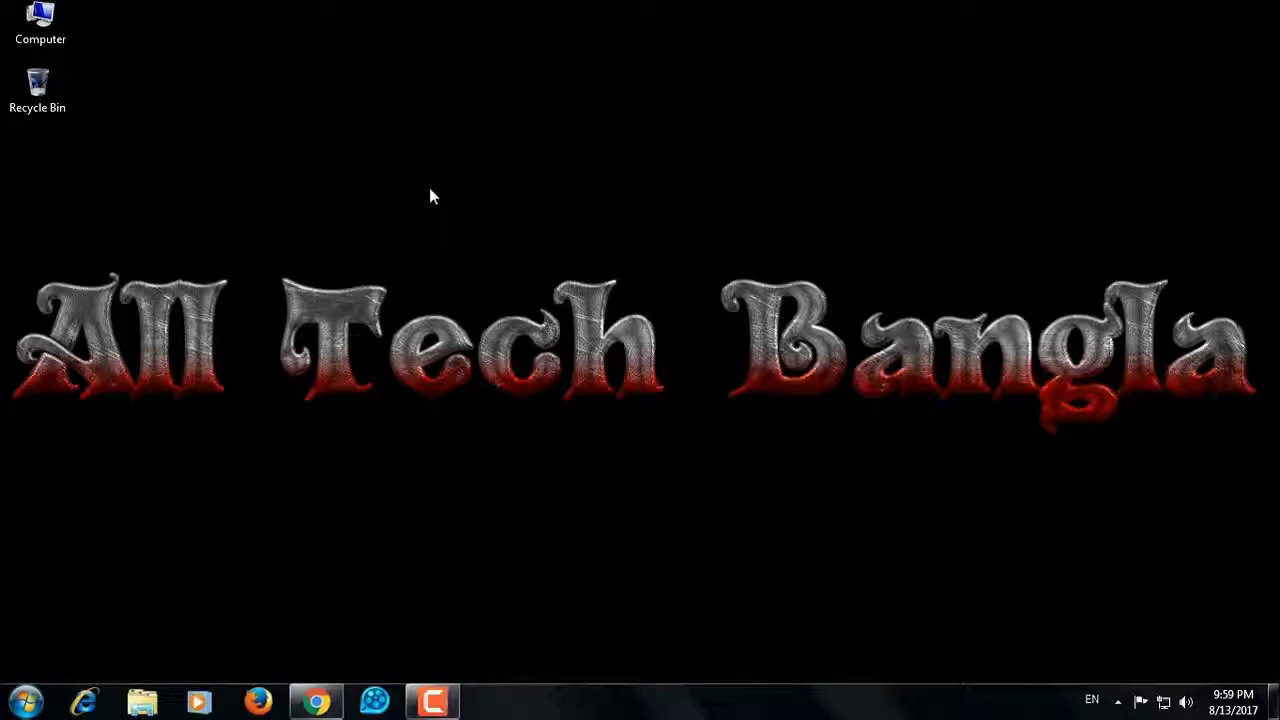